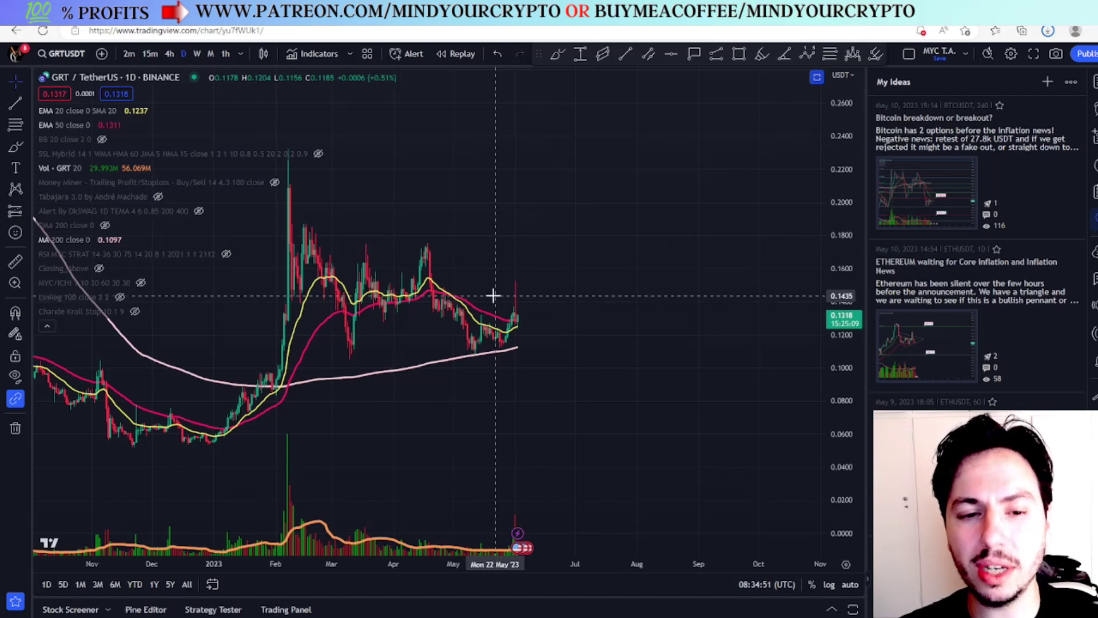
- Show GRTUSDT on the 15-minute timeframe with the price scale stretched around the 1 June spike
scroll(437, 246, up, 1)
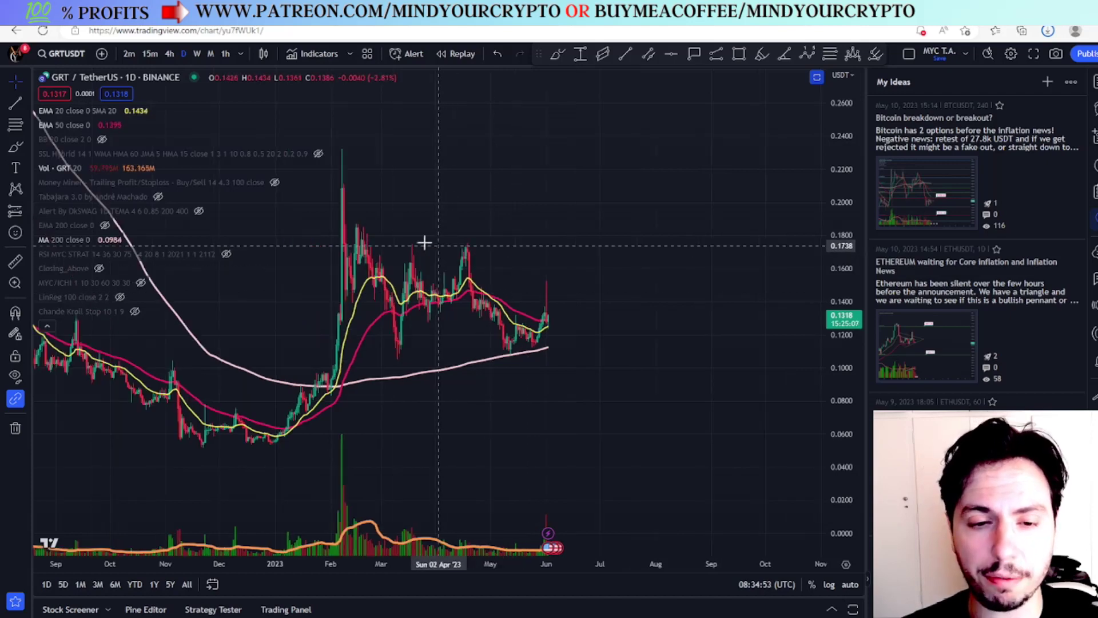
scroll(326, 182, up, 1)
click(150, 53)
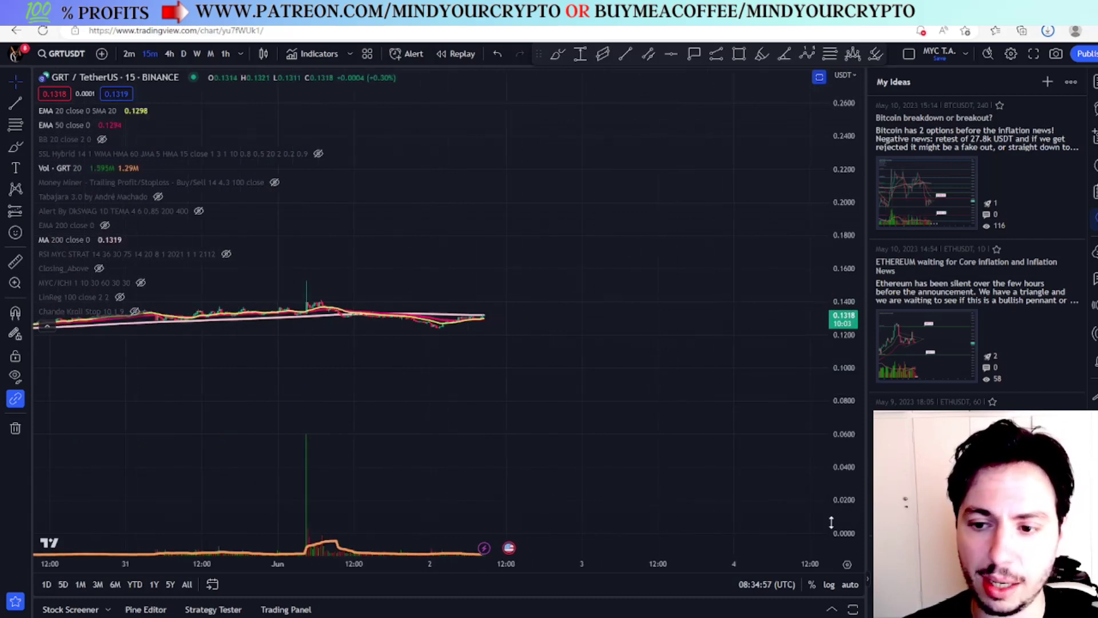
drag(832, 520, 824, 76)
drag(414, 224, 554, 248)
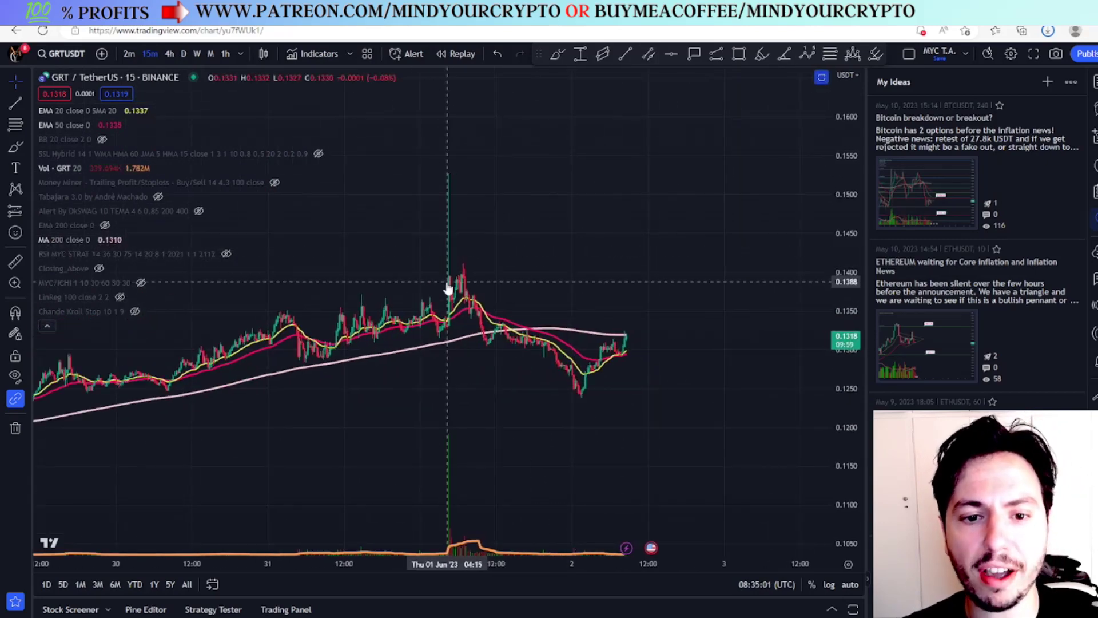
scroll(450, 290, up, 5)
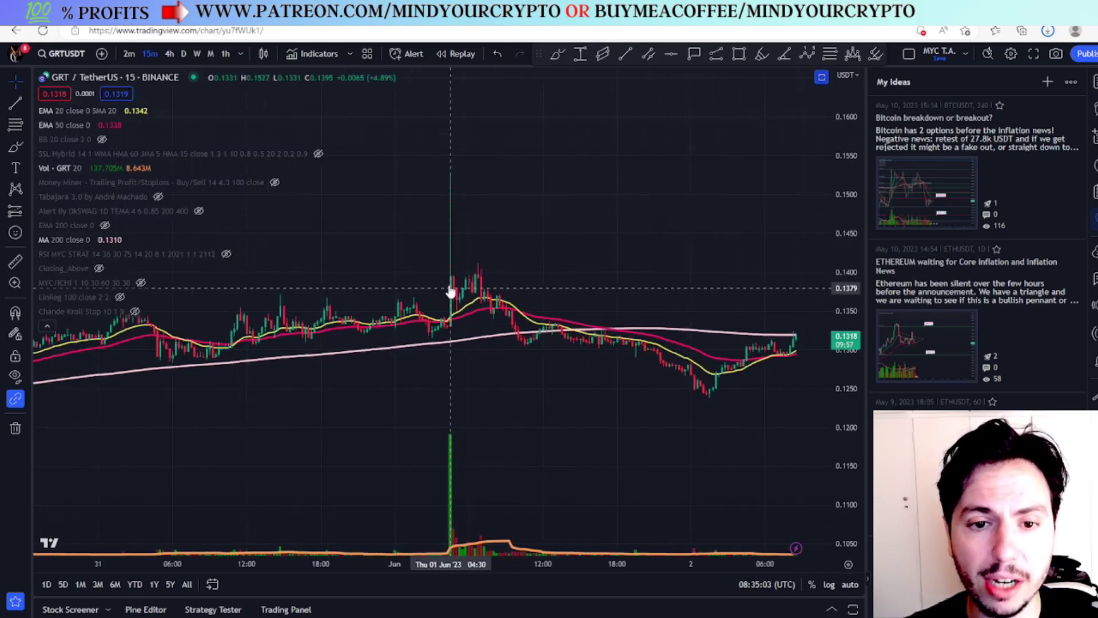
- Measure the 1 June spike candle from its open to the top of its wick with the Price Range tool
click(581, 56)
key(ctrl)
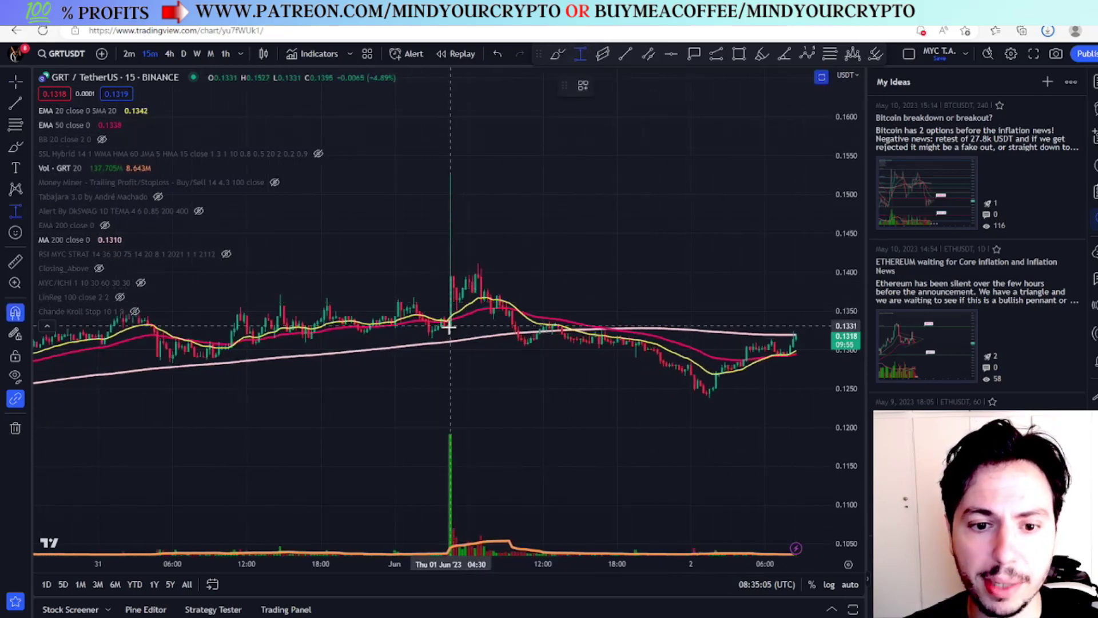
drag(450, 326, 463, 170)
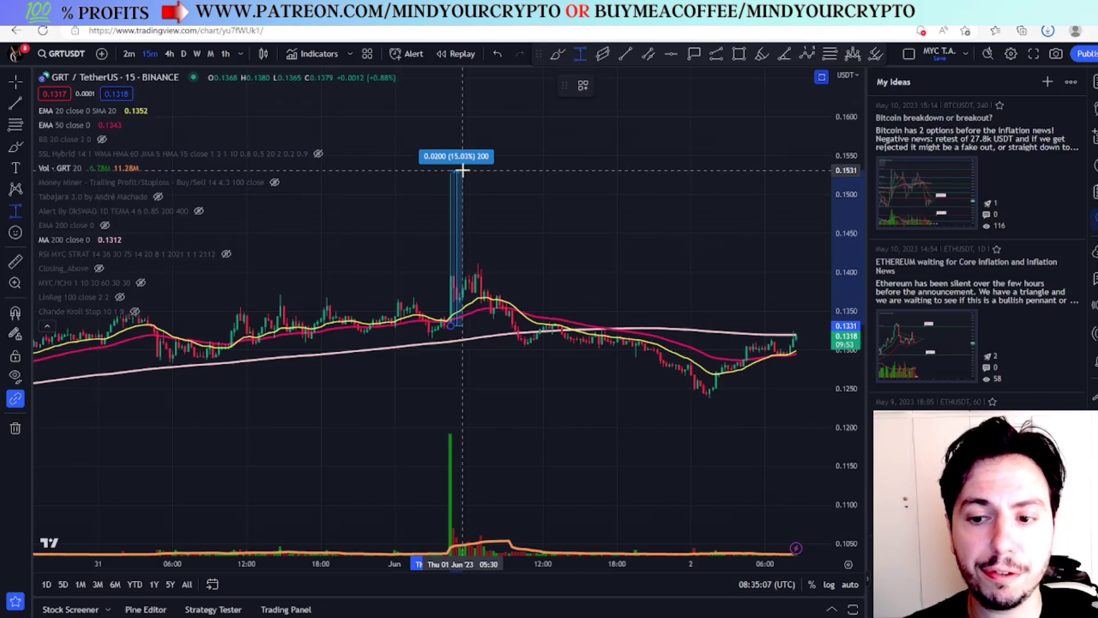
drag(571, 184, 422, 196)
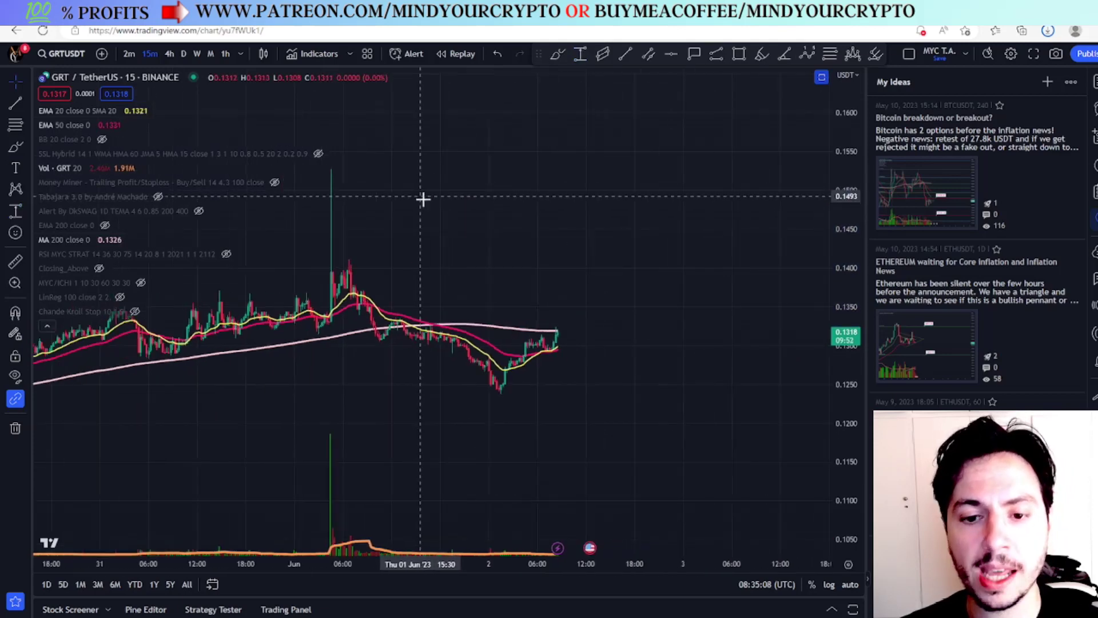
- Return the chart to the daily timeframe and compress the price scale to show the 2023 price action
click(183, 53)
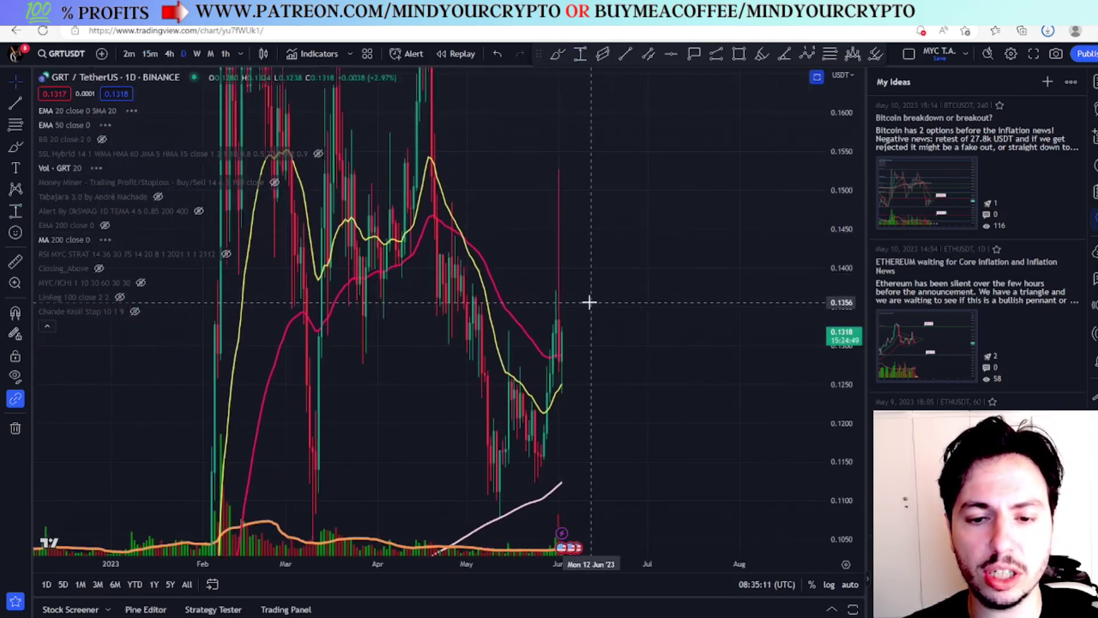
drag(834, 208, 800, 466)
scroll(576, 342, down, 2)
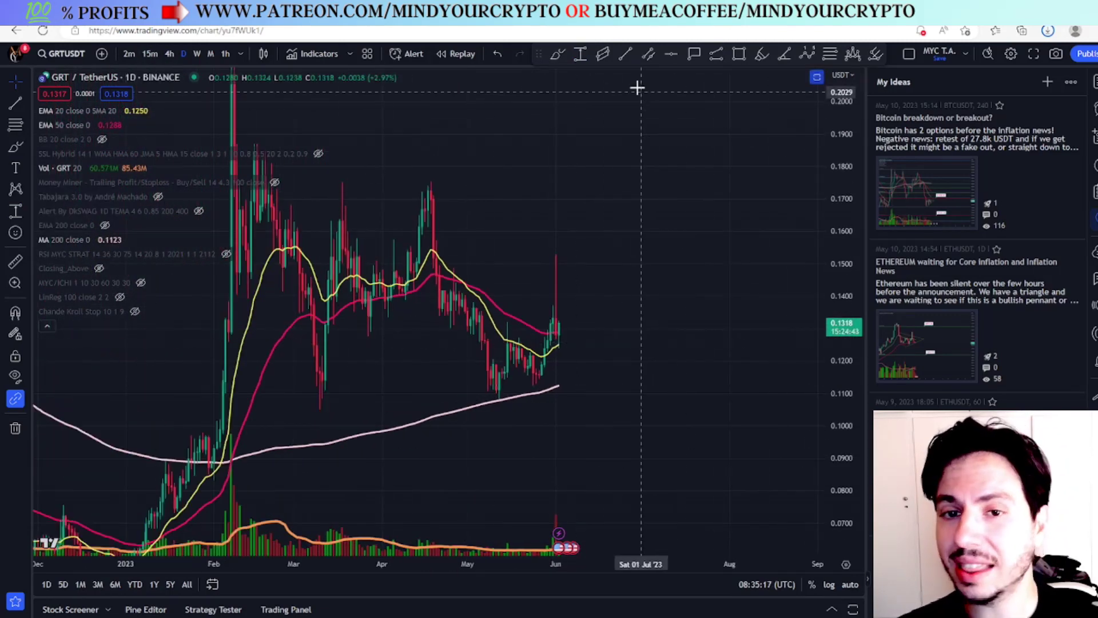
- Brush a circle around the 1 June wick top and a rising path toward about 0.15, and delete both strokes
click(558, 53)
drag(553, 253, 566, 252)
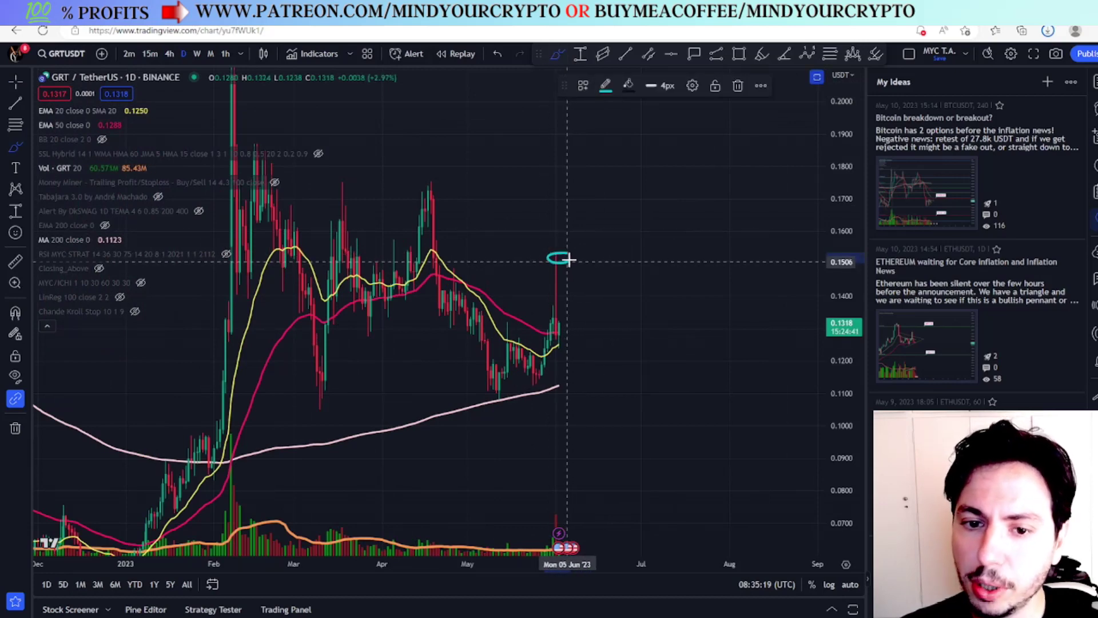
mouse_move(559, 335)
mouse_down()
mouse_move(596, 289)
mouse_move(599, 261)
mouse_up()
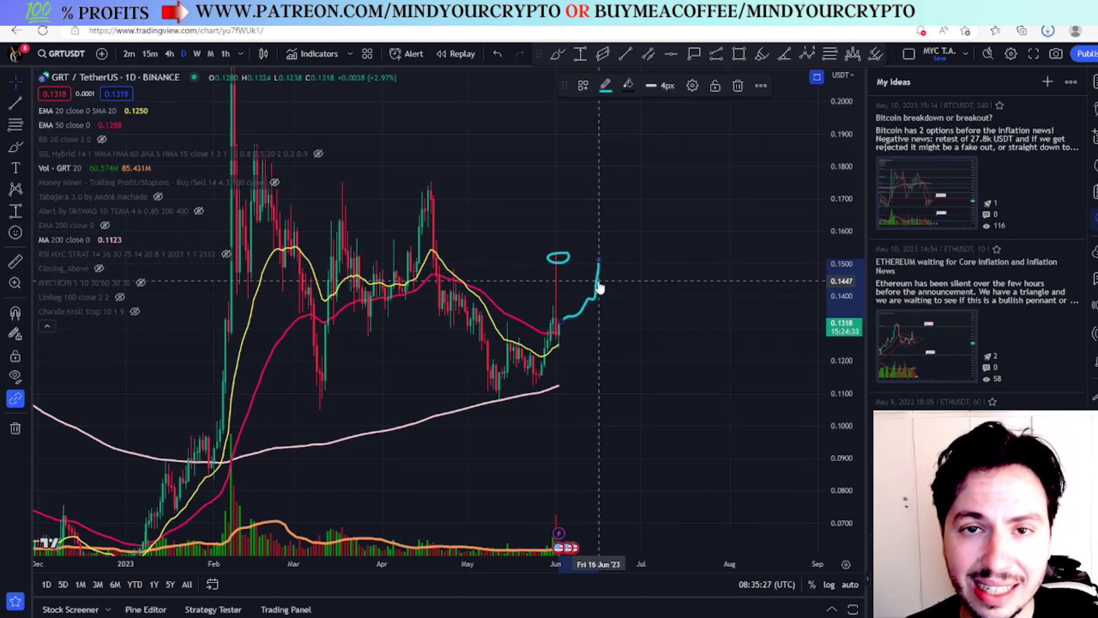
key(Delete)
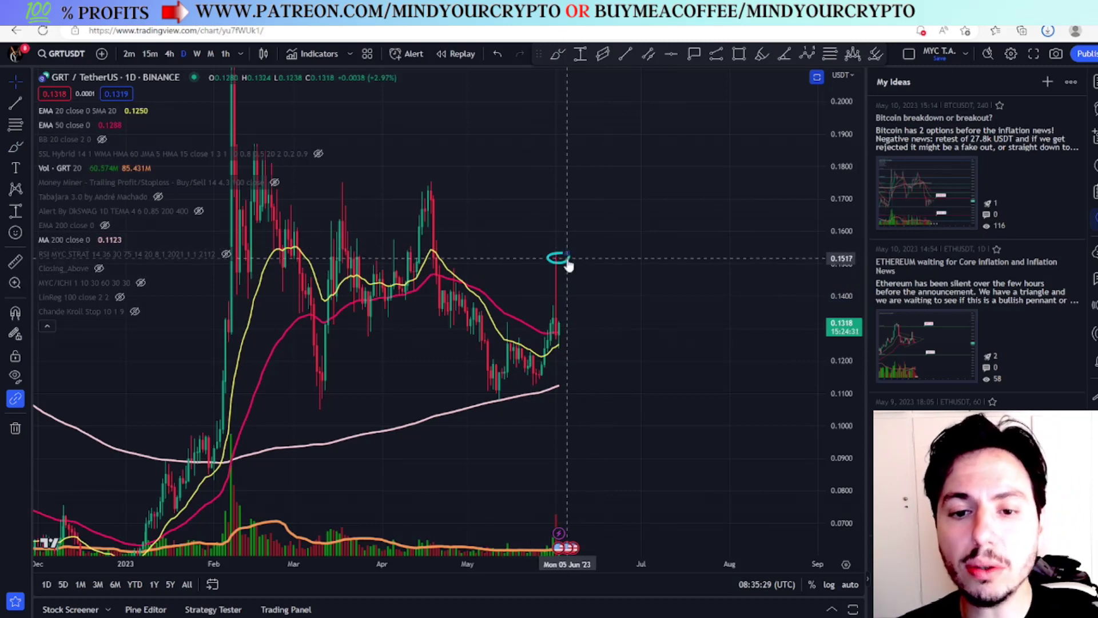
key(Delete)
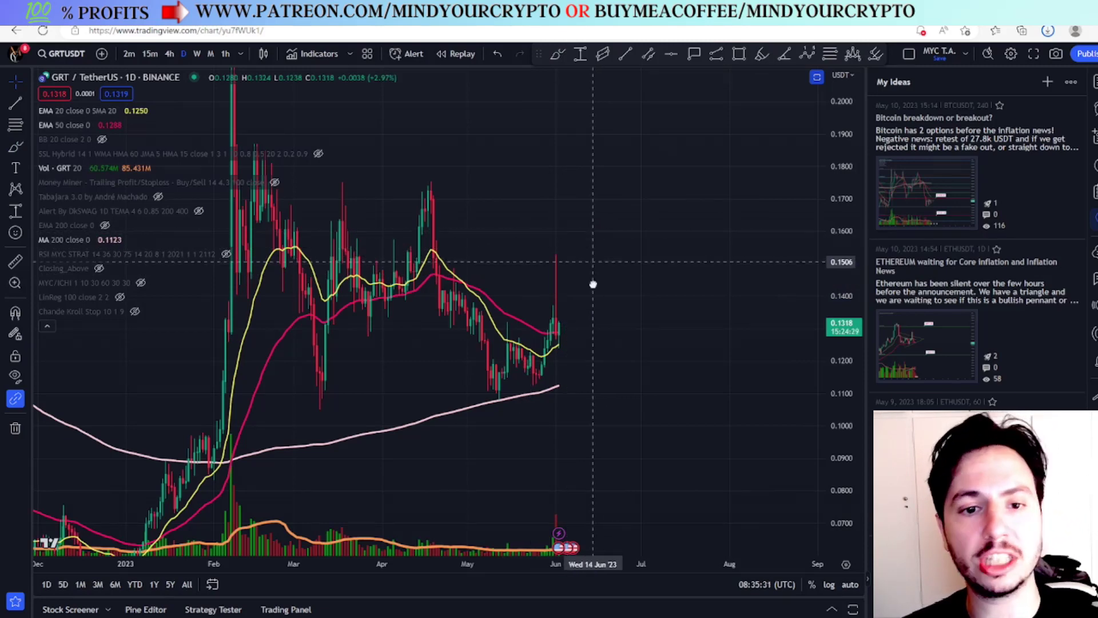
- Draw a Fibonacci retracement from the 7 February high at 0.2322 down to the 10 March low at 0.1051
scroll(594, 280, down, 4)
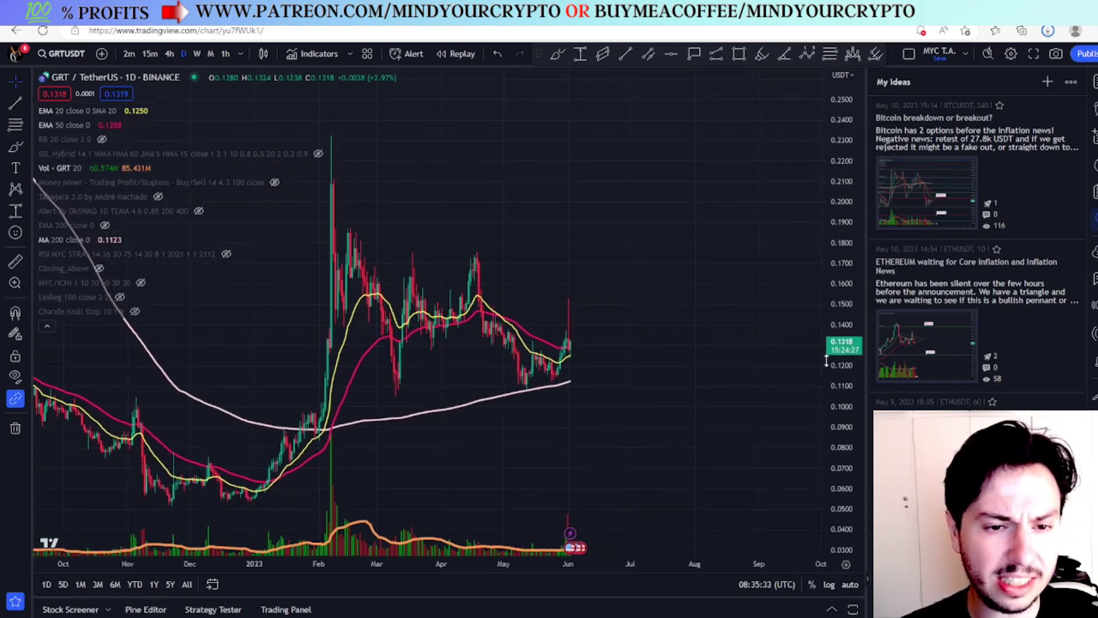
click(16, 124)
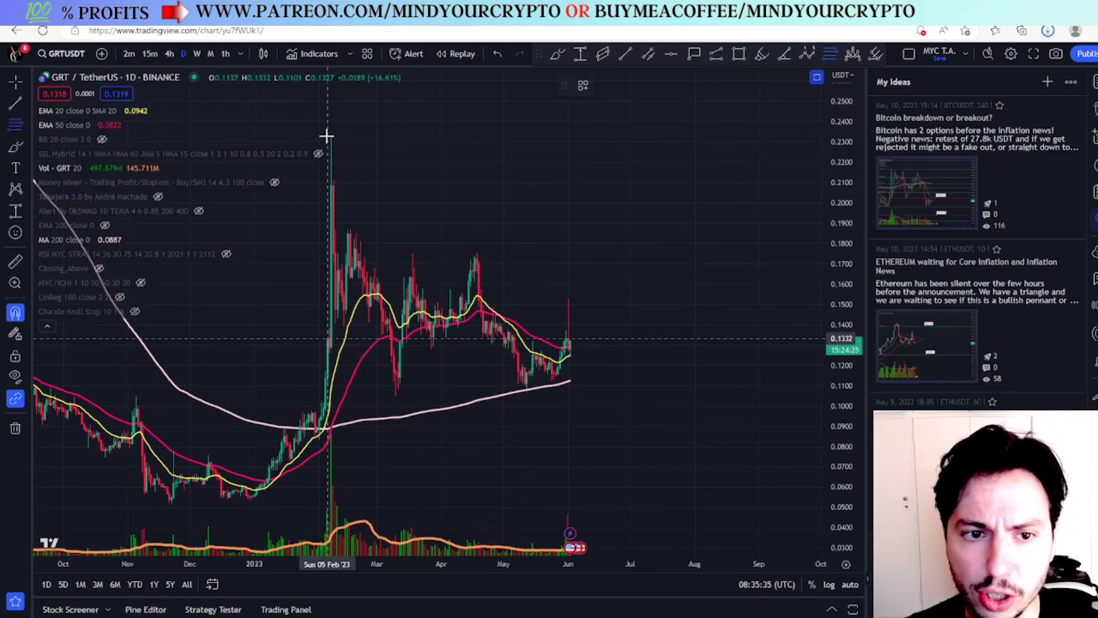
click(332, 136)
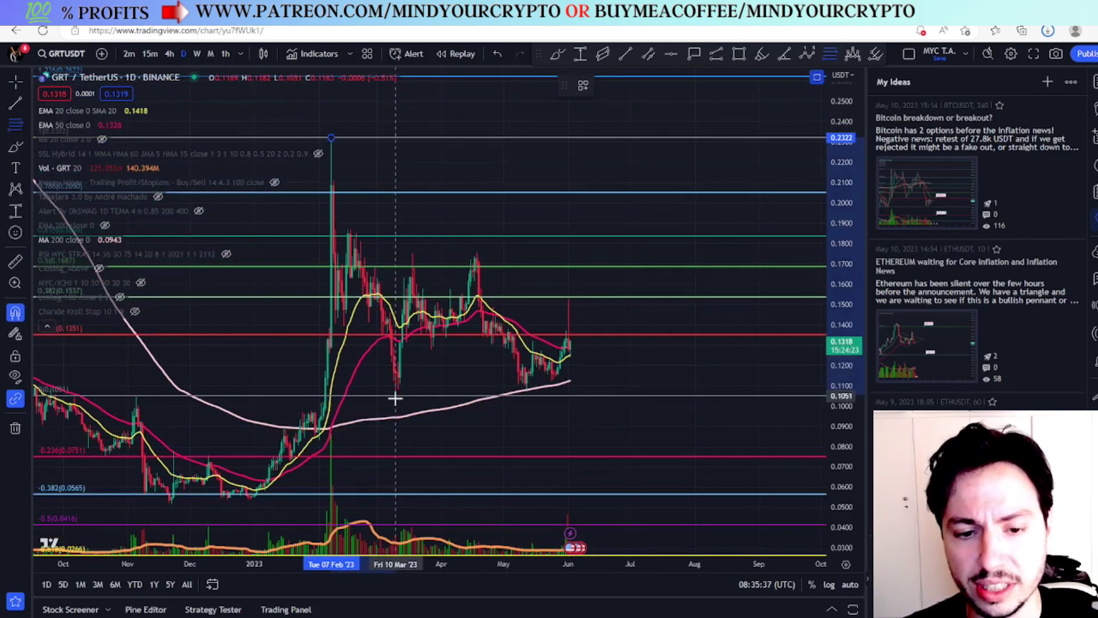
click(396, 396)
scroll(603, 361, up, 2)
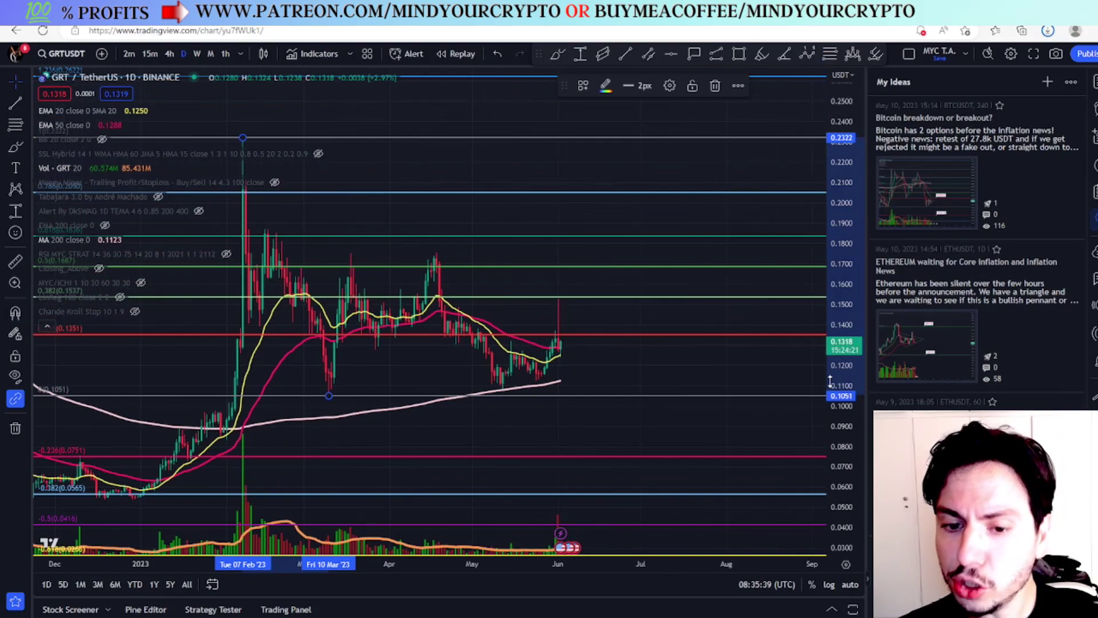
right_click(841, 412)
click(578, 338)
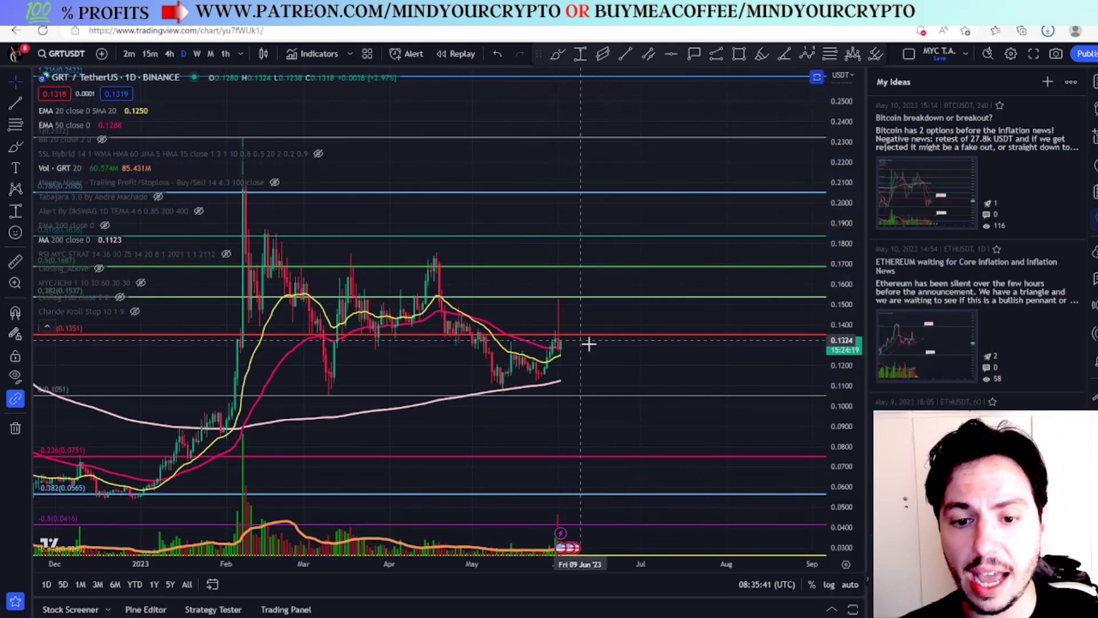
- Place a price label reading 0.1352 on the 0.236 retracement line just ahead of the latest candle
drag(839, 448, 838, 146)
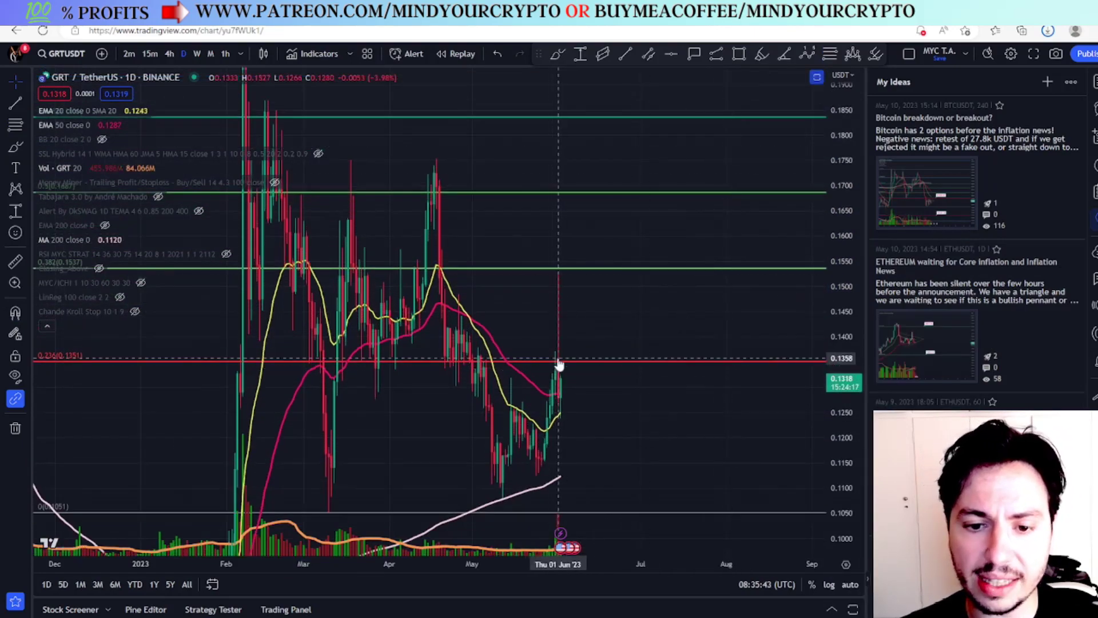
drag(584, 367, 572, 324)
click(694, 54)
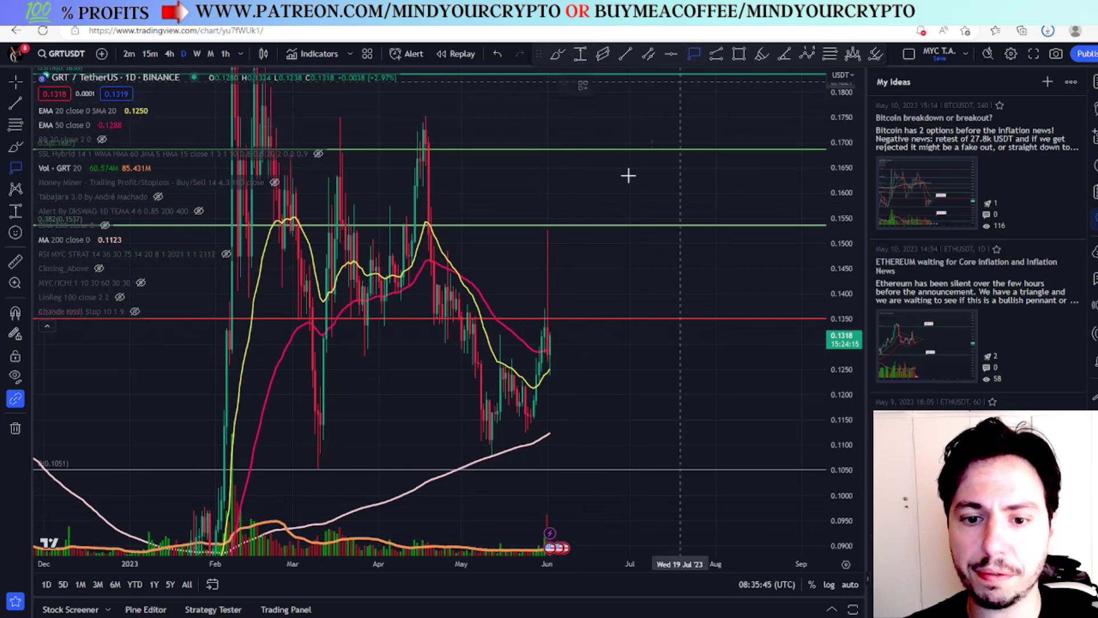
click(583, 318)
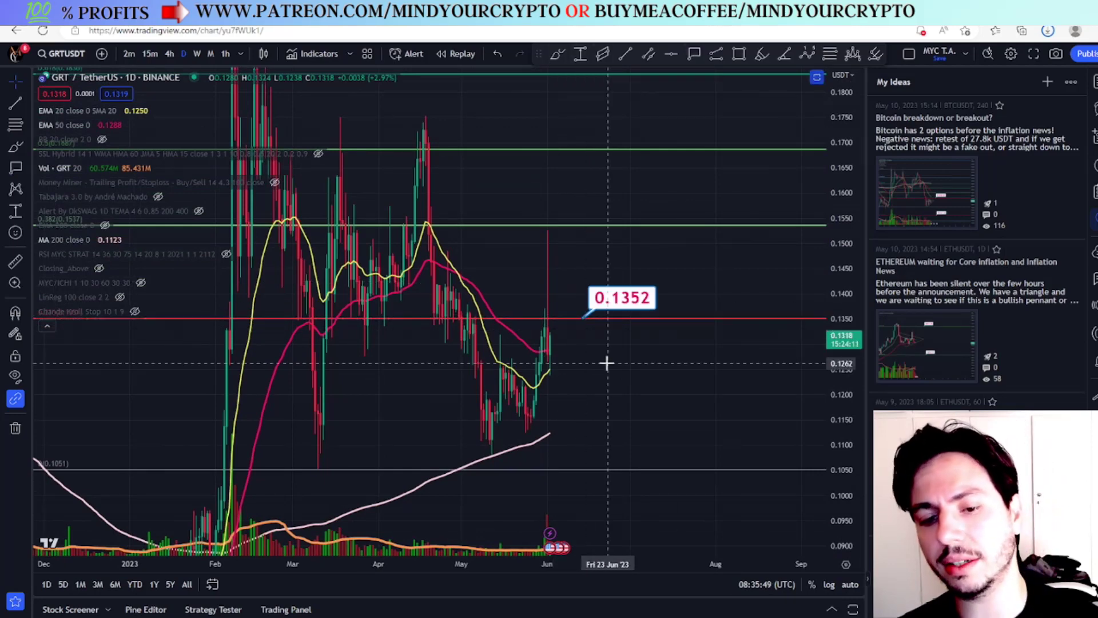
- Switch the chart to the 4-hour timeframe and set the price scale to logarithmic
click(169, 53)
scroll(541, 338, up, 5)
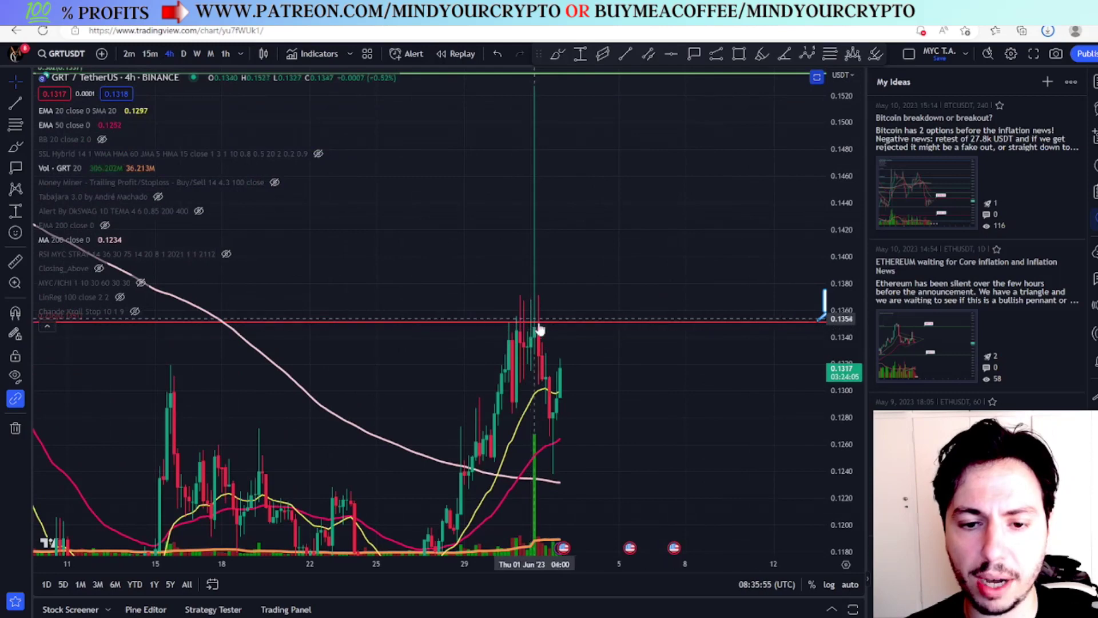
drag(614, 418, 483, 341)
scroll(483, 341, down, 2)
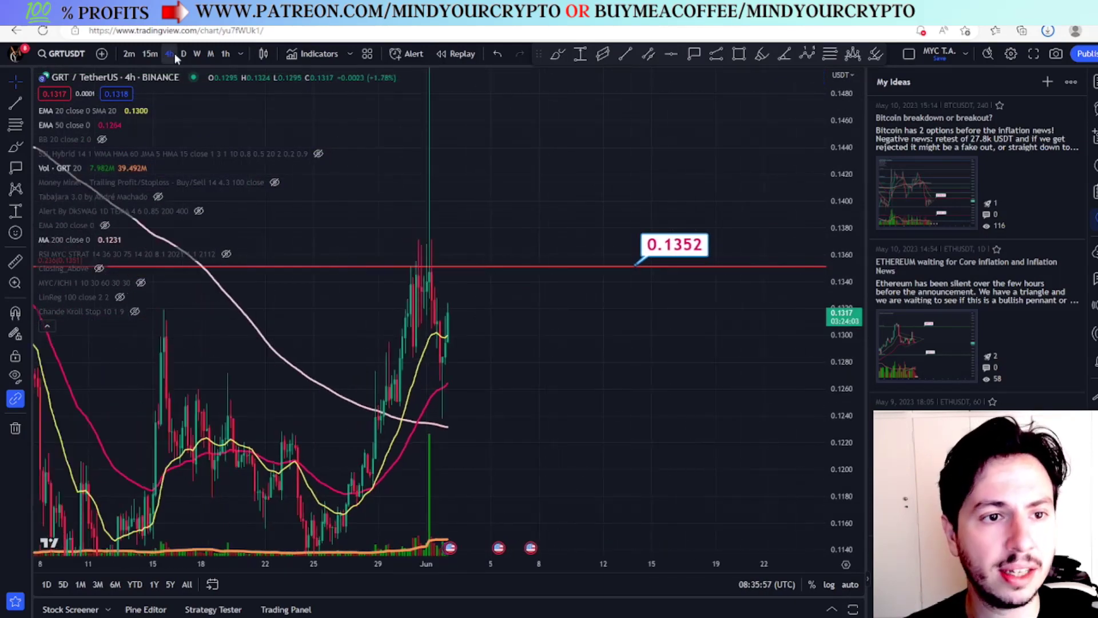
right_click(861, 309)
click(910, 315)
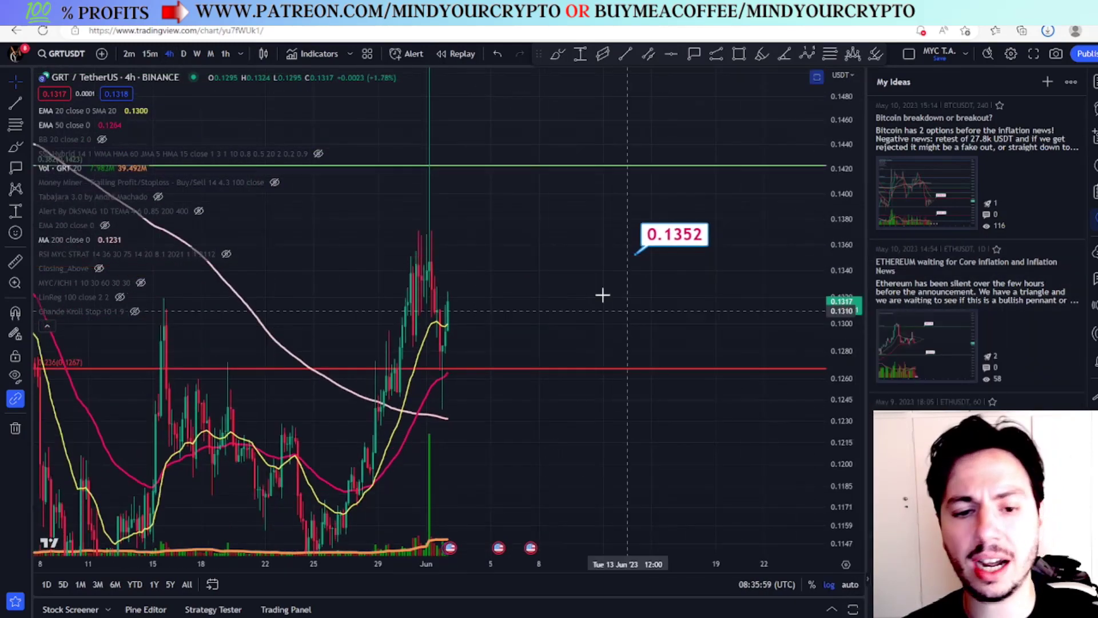
- Add a price label of 0.1269 at the 0.236 retracement line and move the 0.1352 label up to 0.1423 on the 0.382 line
scroll(570, 269, down, 2)
drag(499, 234, 548, 274)
drag(850, 239, 855, 503)
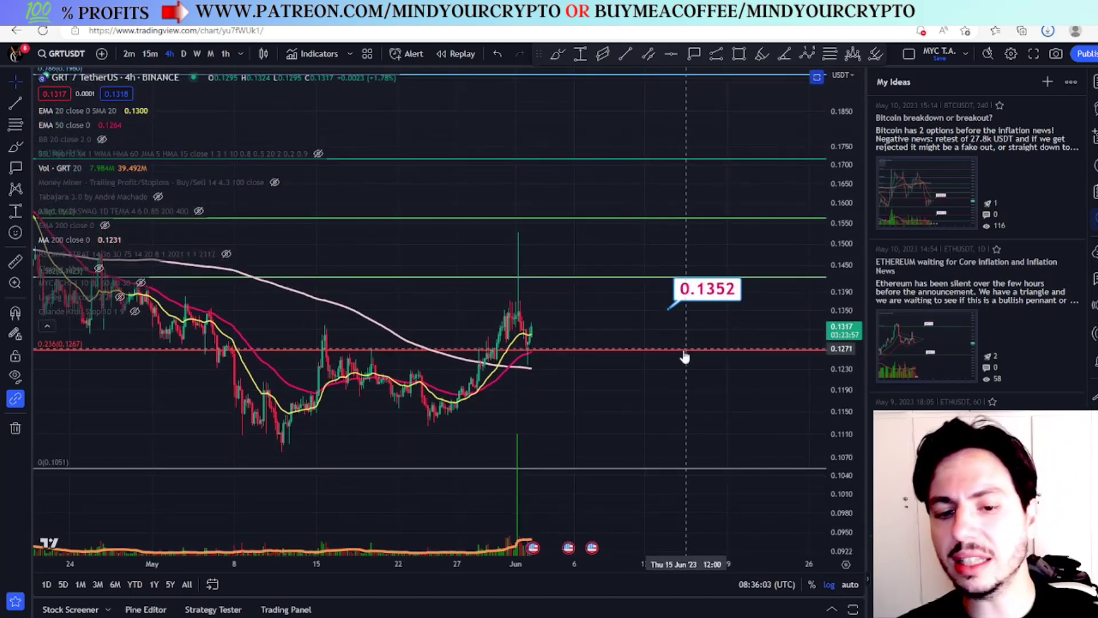
mouse_move(697, 302)
ctrl+mouse_down()
mouse_move(694, 355)
mouse_move(696, 335)
mouse_move(694, 345)
ctrl+mouse_up()
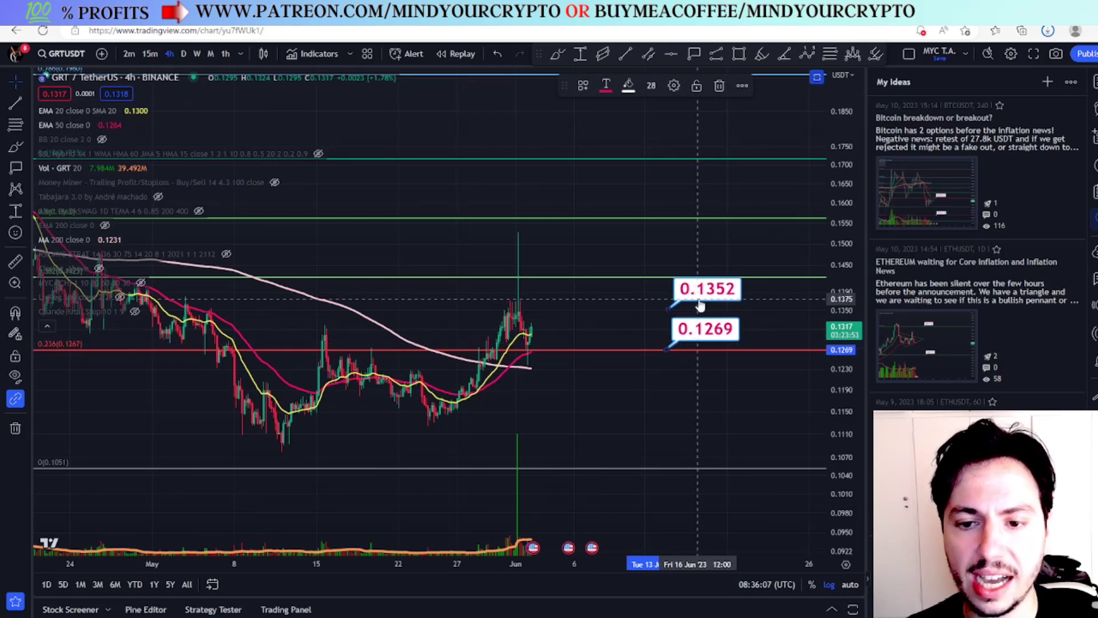
drag(700, 303, 699, 266)
- Place a price label reading 0.1562 on the 0.5 retracement line above the spike's wick
scroll(509, 388, up, 2)
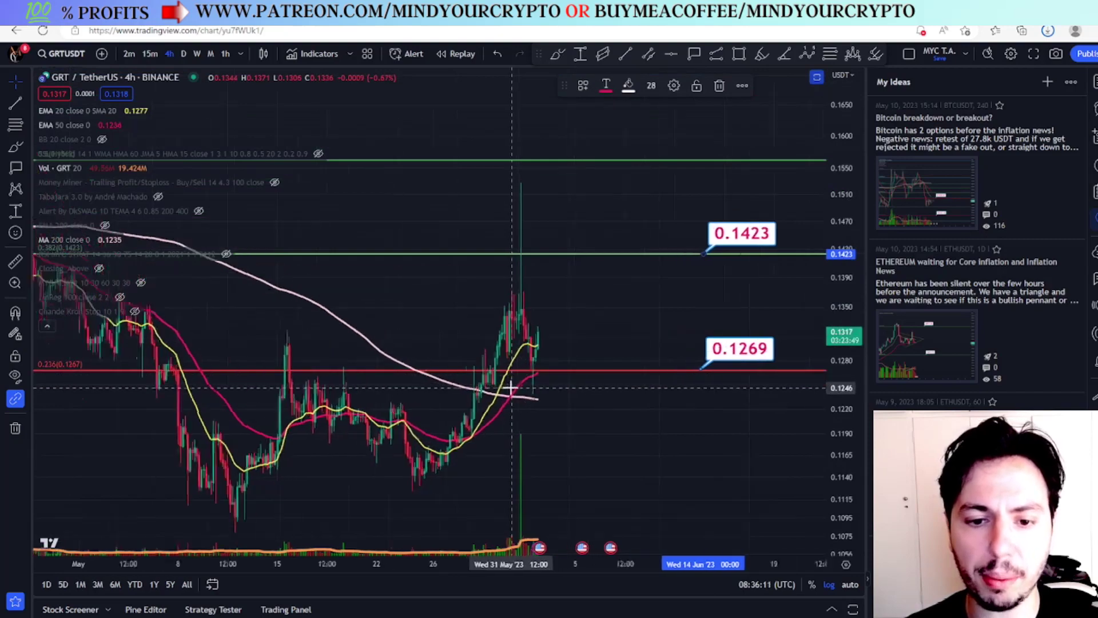
scroll(509, 388, up, 2)
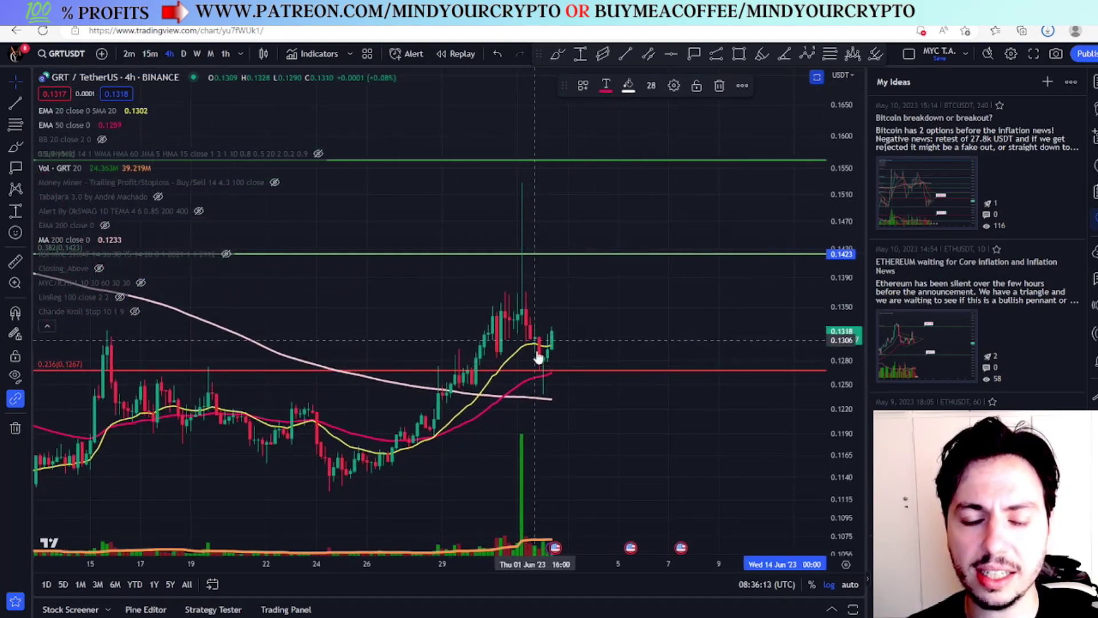
scroll(657, 314, down, 4)
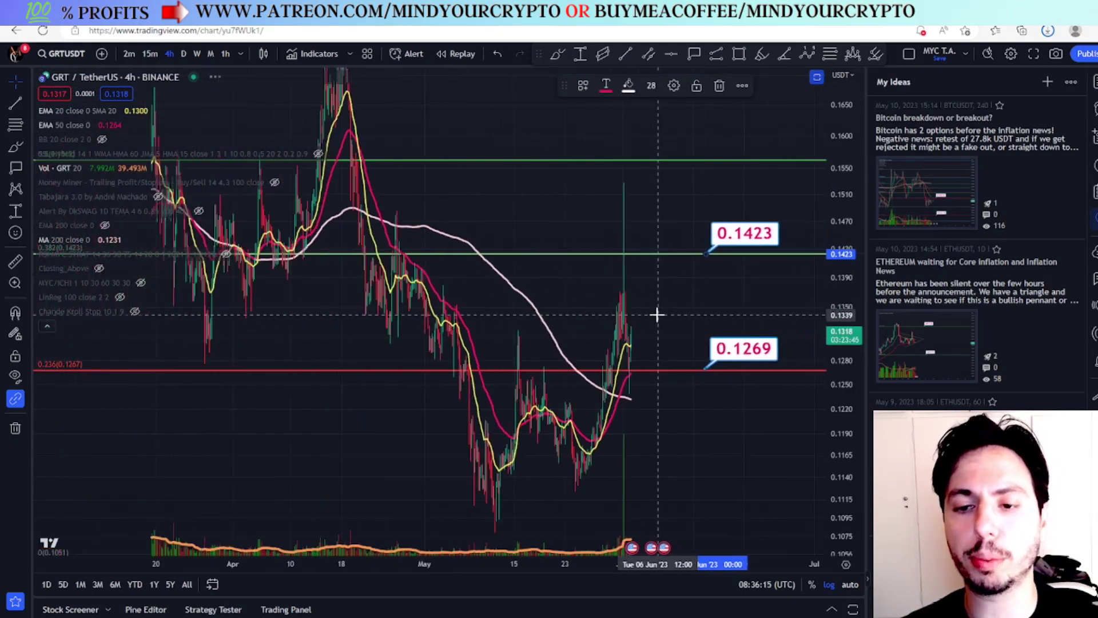
scroll(586, 299, up, 3)
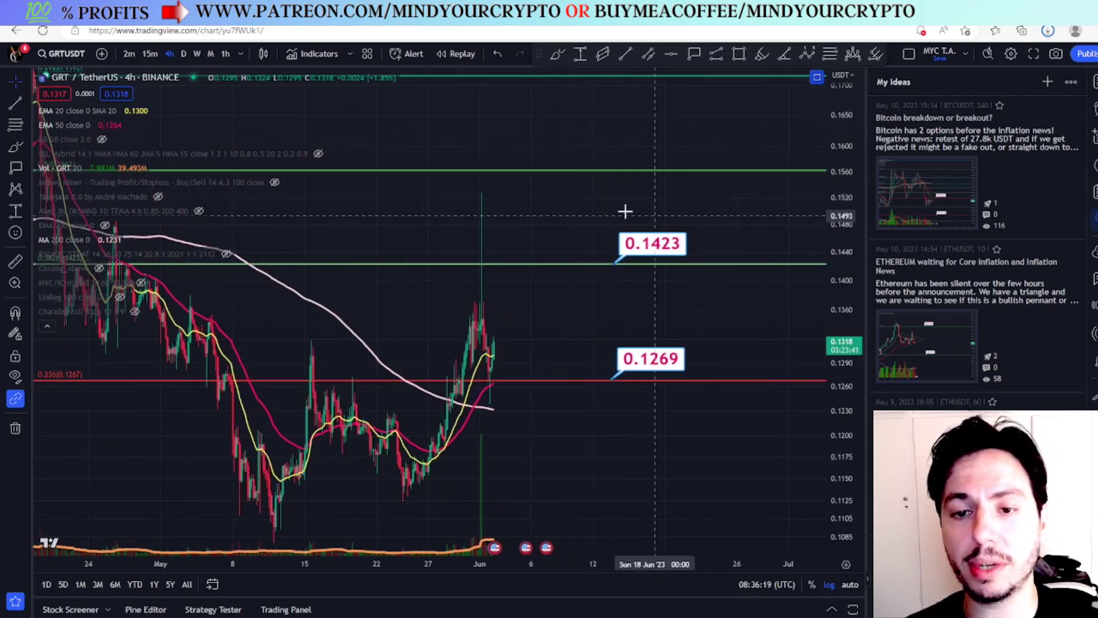
drag(611, 114, 593, 197)
click(695, 54)
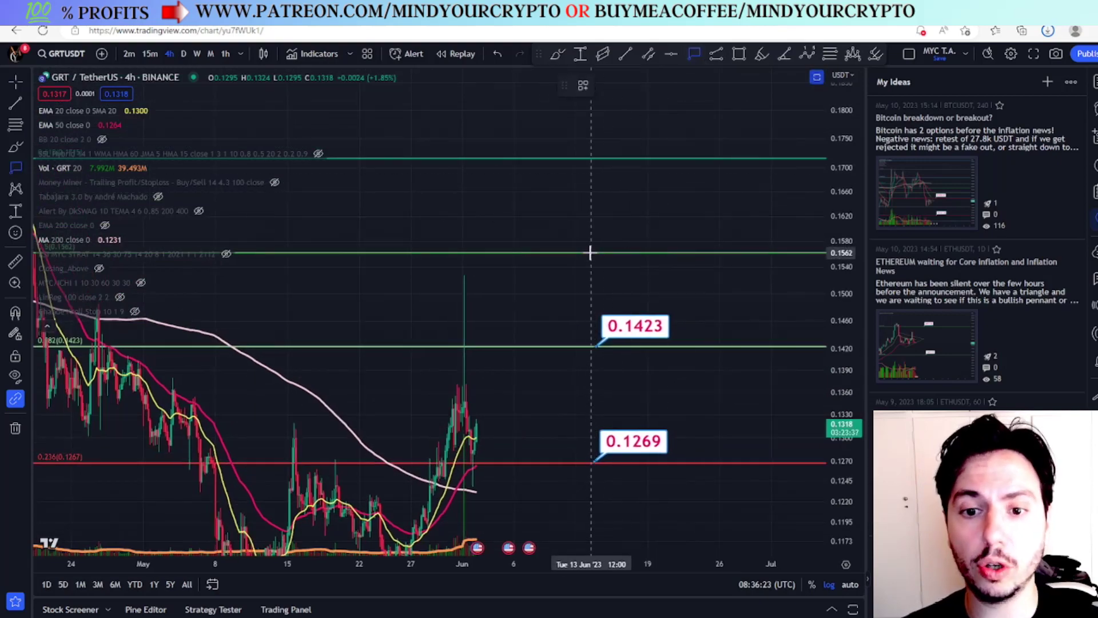
drag(558, 290, 556, 280)
- Examine the 4-hour price action against the labelled 0.1269, 0.1423 and 0.1562 levels
scroll(557, 280, down, 4)
drag(833, 343, 829, 372)
scroll(494, 352, up, 4)
scroll(542, 358, up, 3)
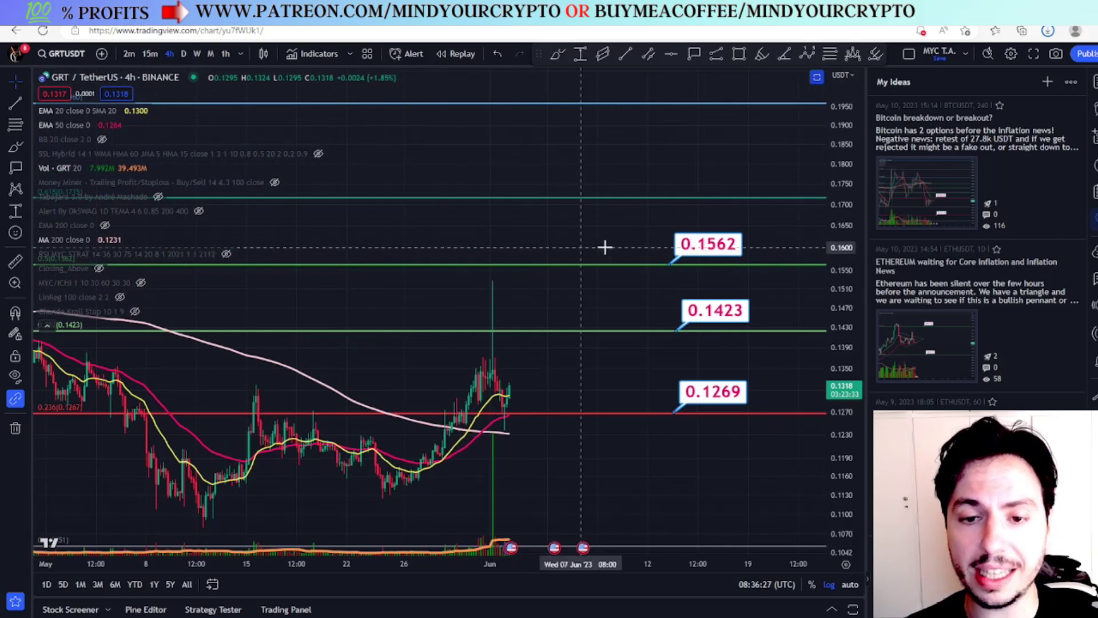
scroll(572, 313, down, 3)
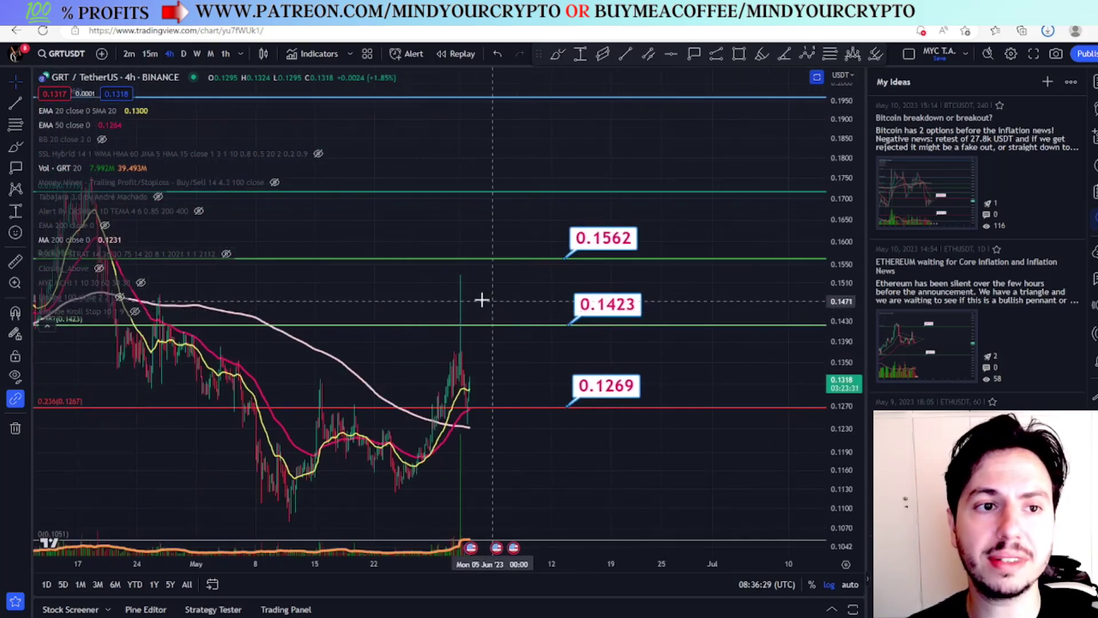
scroll(452, 281, up, 3)
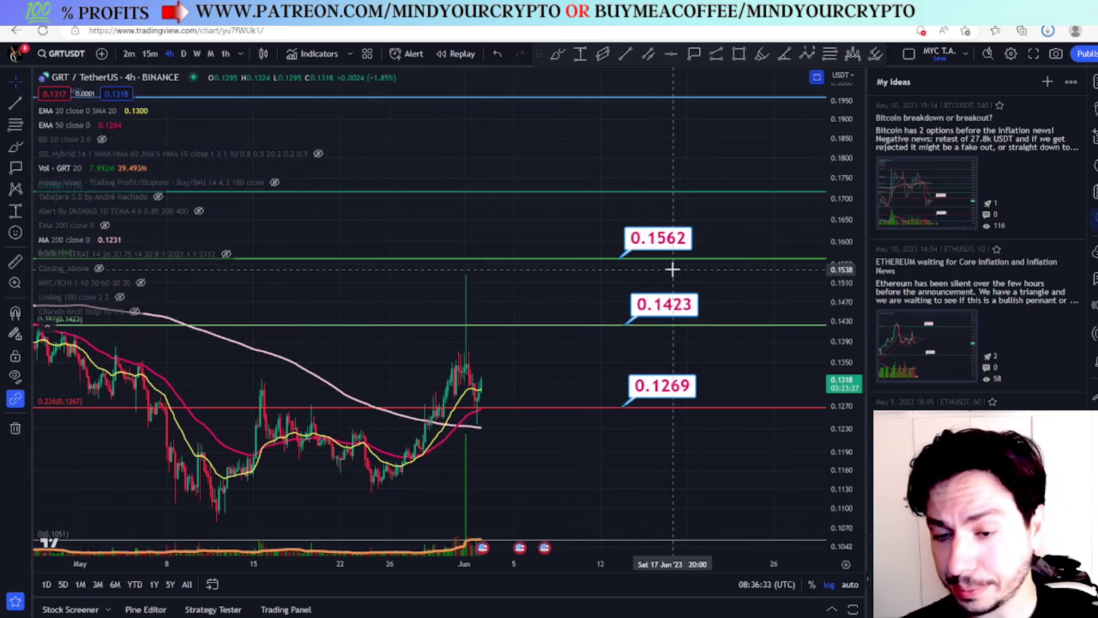
scroll(624, 261, down, 2)
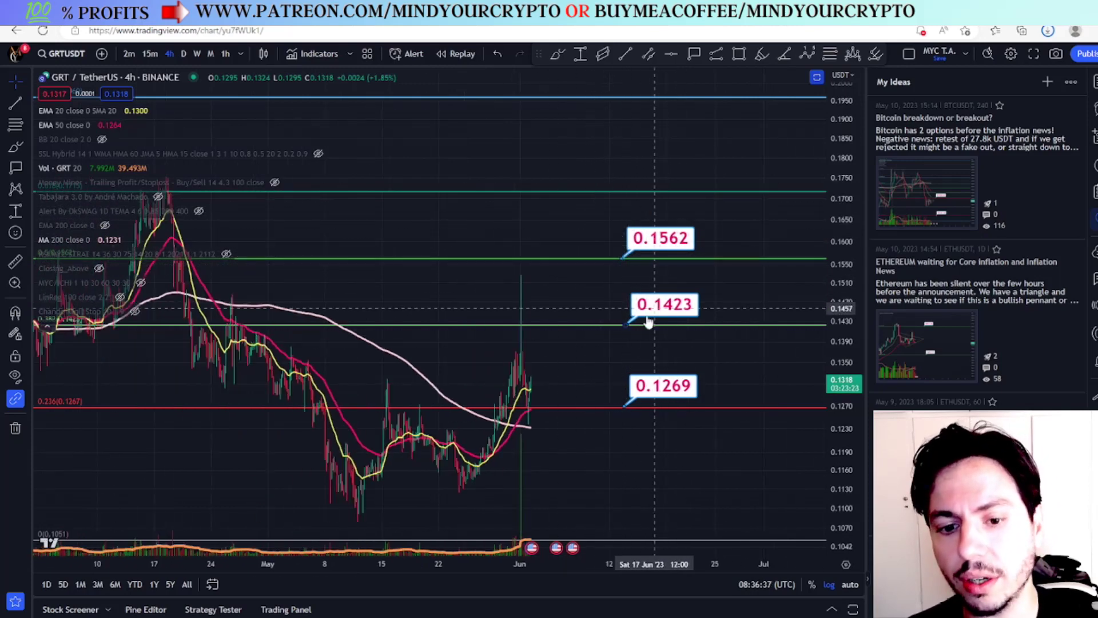
- Place a price label reading 0.1712 on the teal retracement line above the 0.1562 level
drag(643, 246, 632, 180)
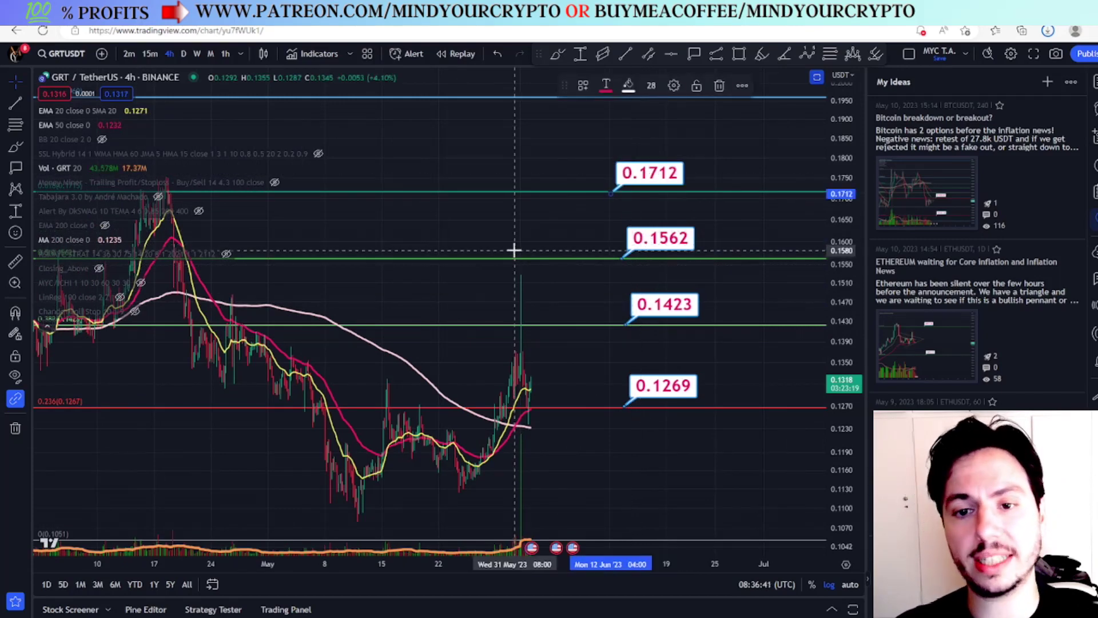
scroll(514, 250, down, 2)
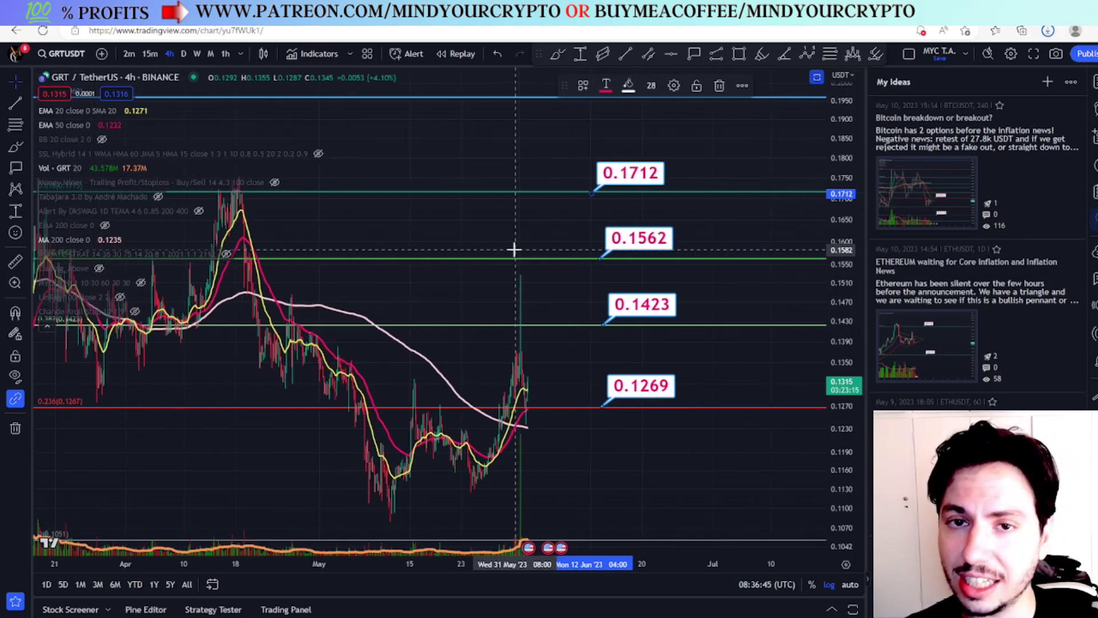
scroll(561, 252, up, 2)
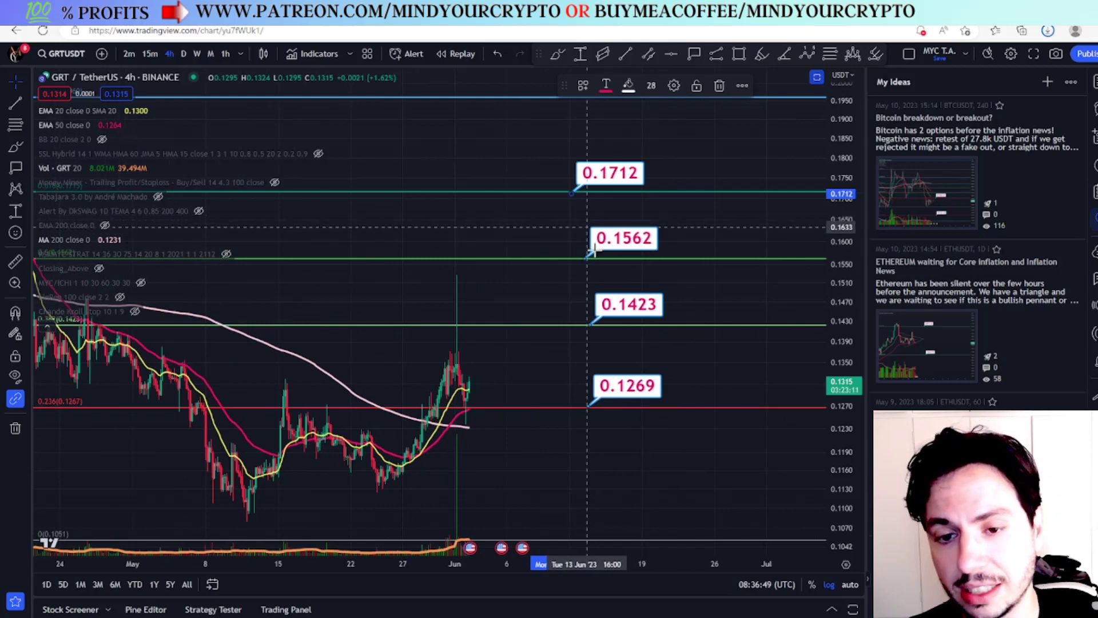
- Brush projected price paths up to 0.1712, one through 0.1562 with a pullback to 0.1423 and one continuing directly, and remove both
click(558, 53)
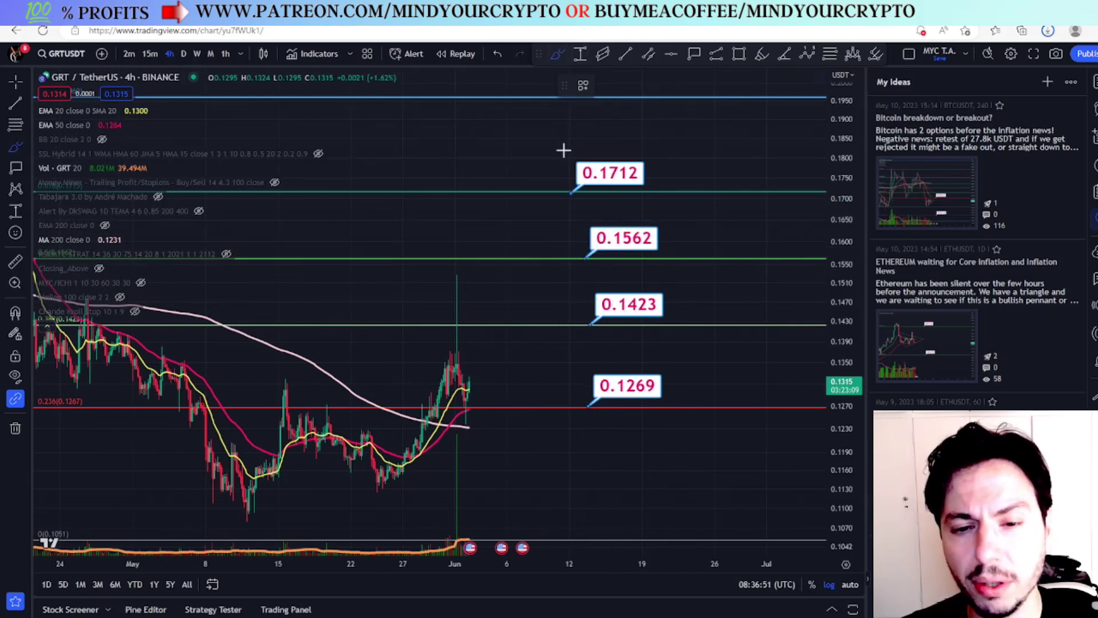
mouse_move(470, 380)
mouse_down()
mouse_move(518, 262)
mouse_move(533, 322)
mouse_move(552, 193)
mouse_up()
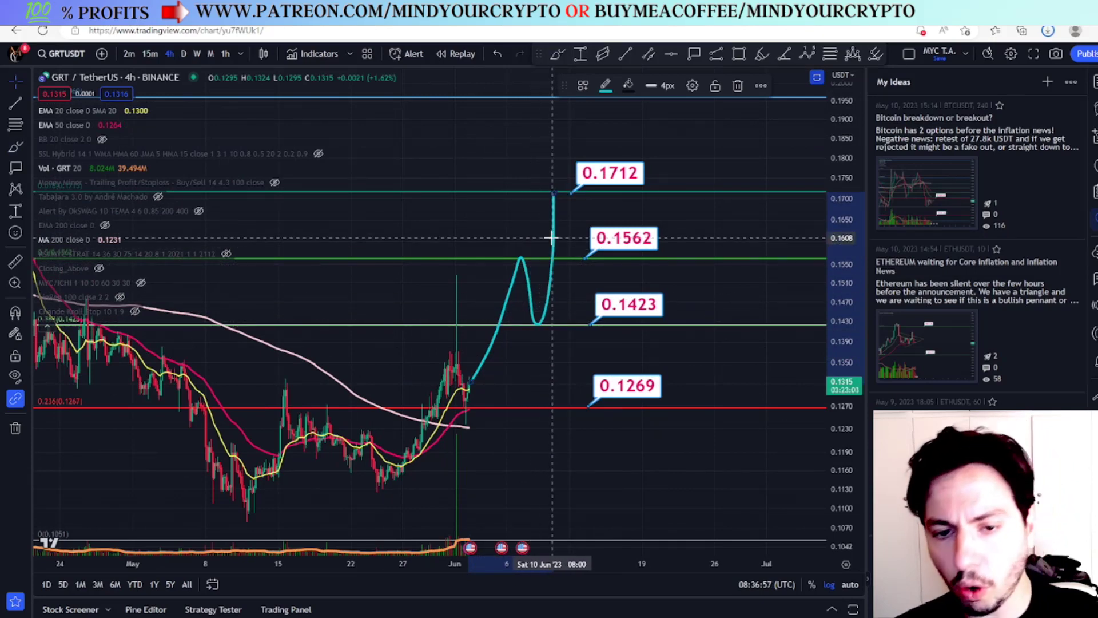
click(558, 54)
mouse_move(526, 247)
mouse_down()
mouse_move(512, 260)
mouse_move(529, 255)
mouse_move(532, 190)
mouse_up()
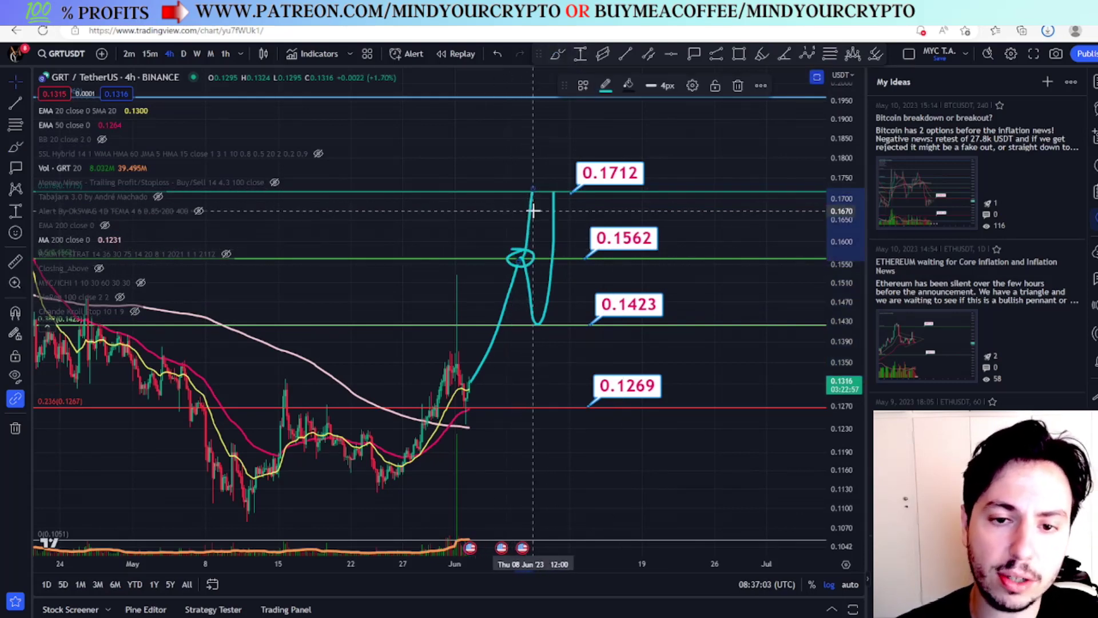
key(Delete)
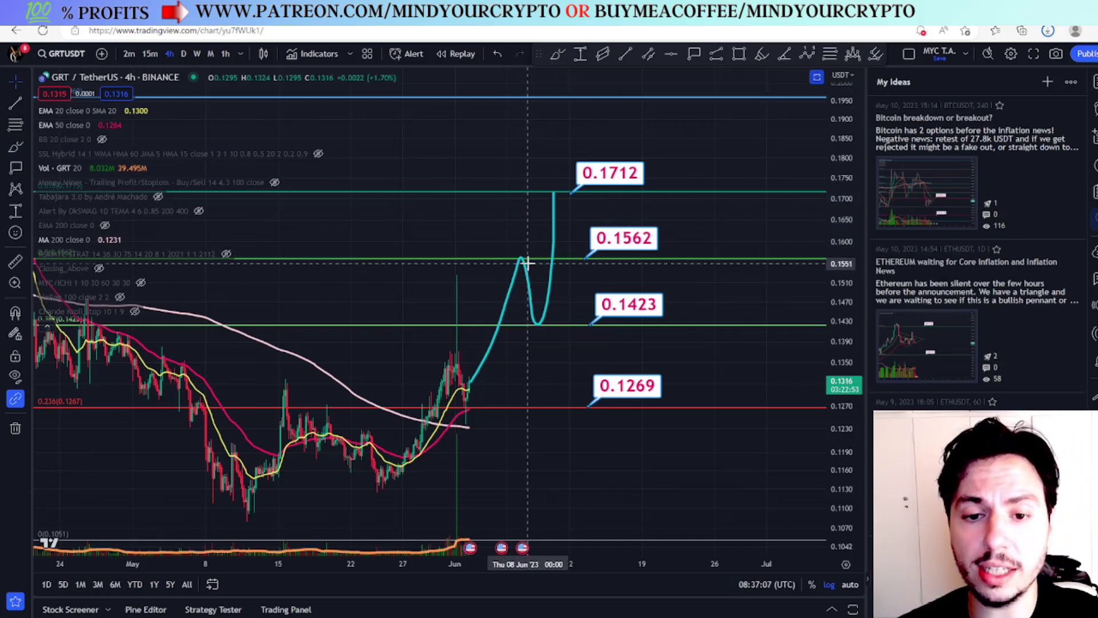
key(ctrl+z)
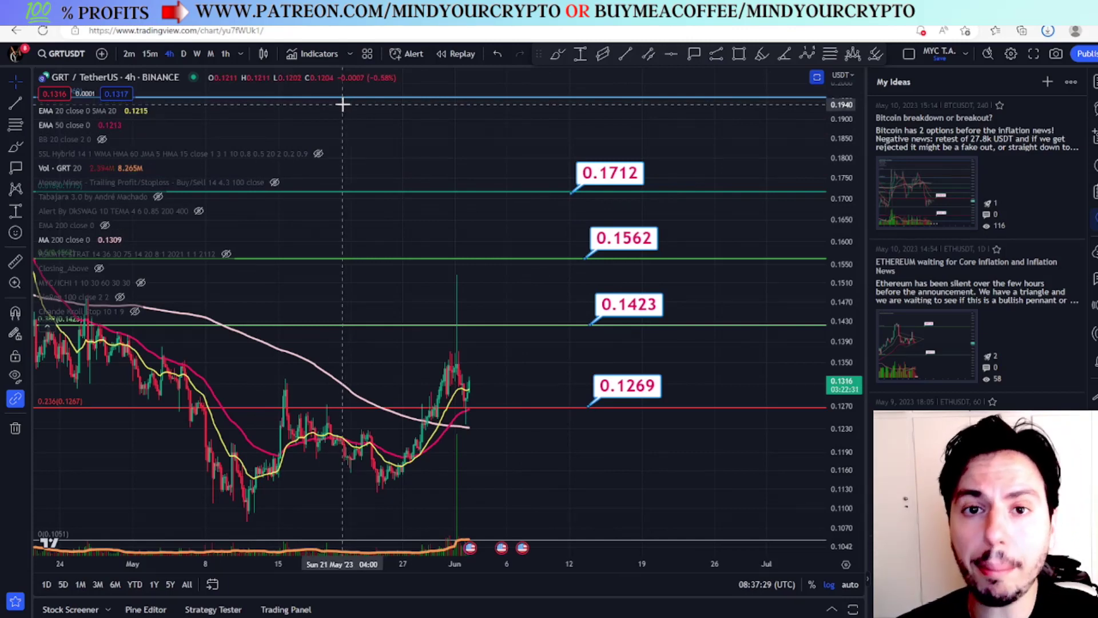
- Switch to the BTCUSDT chart and place a price label reading 28109.20 on its 0.236 retracement line
key(ctrl+Tab)
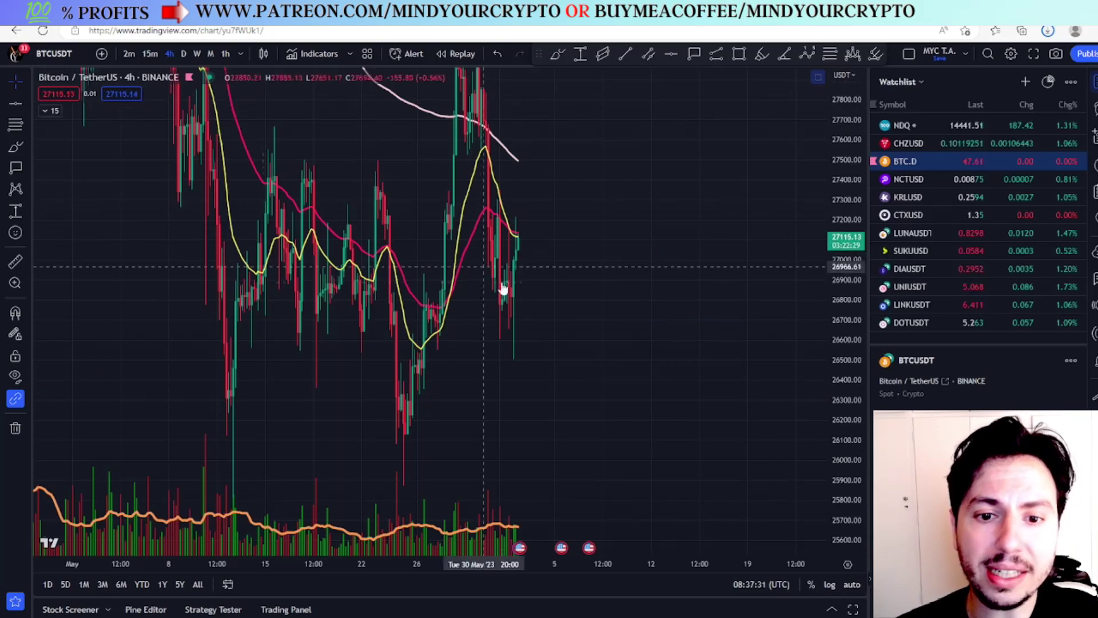
drag(833, 204, 871, 395)
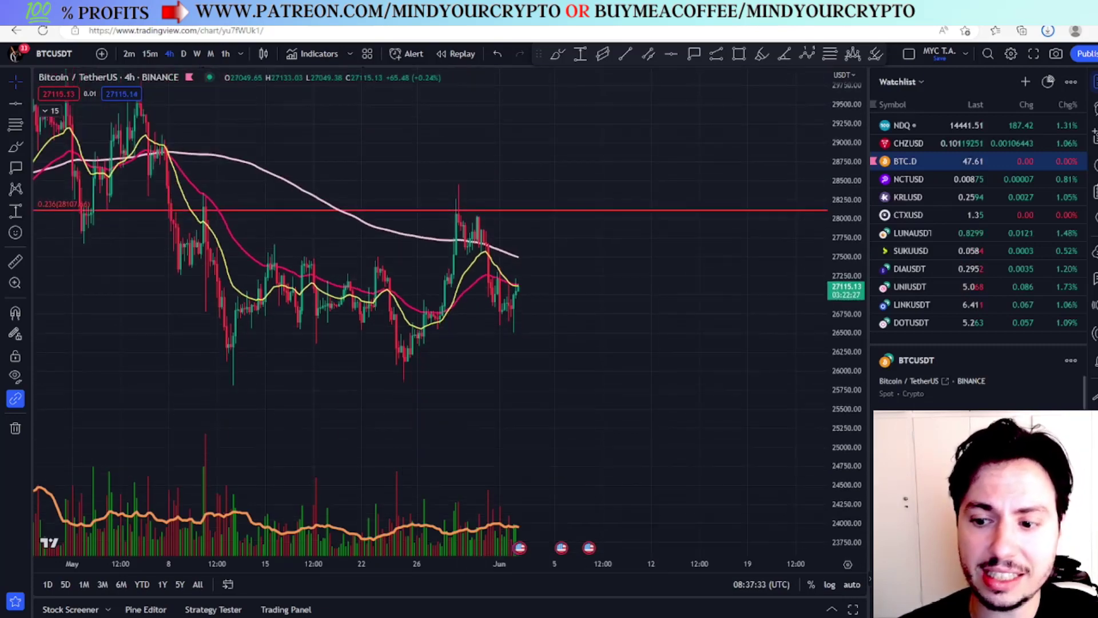
drag(866, 469, 900, 469)
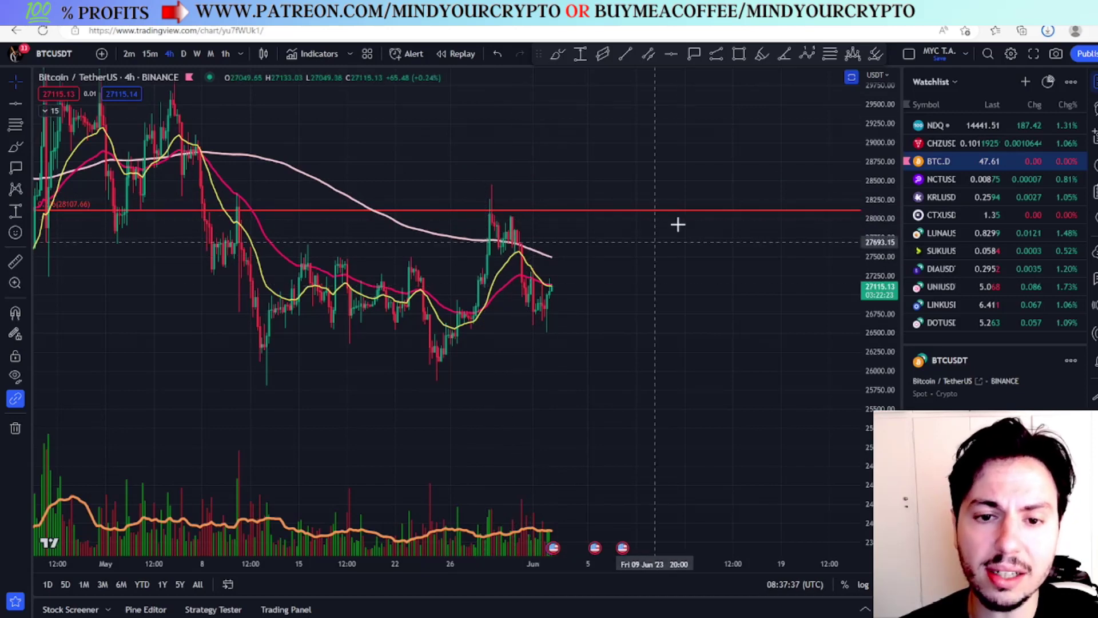
drag(597, 199, 542, 184)
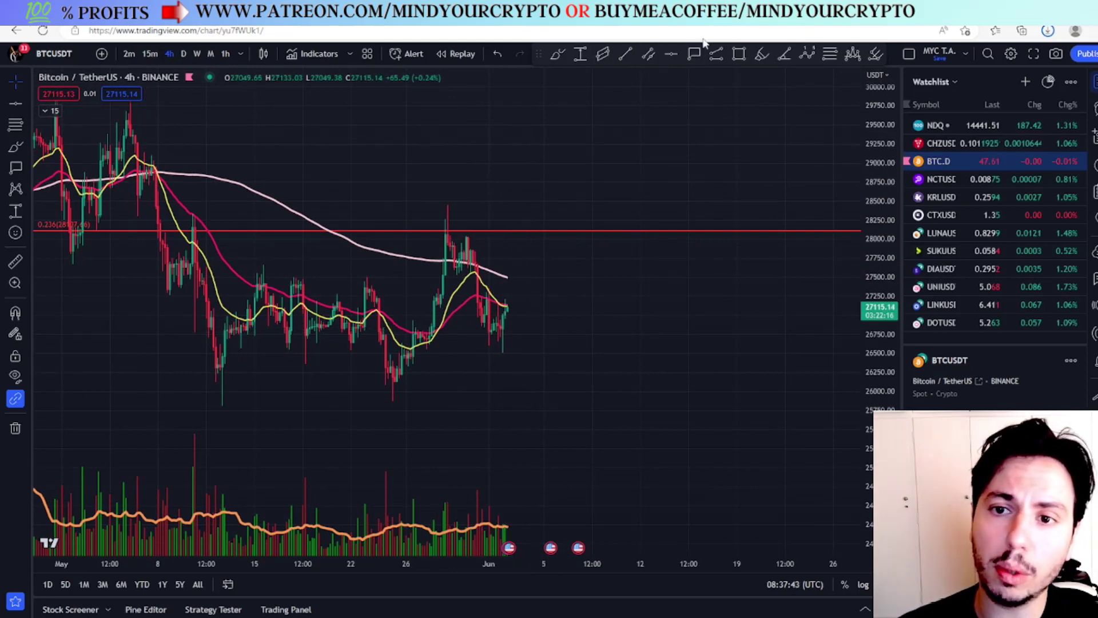
click(554, 230)
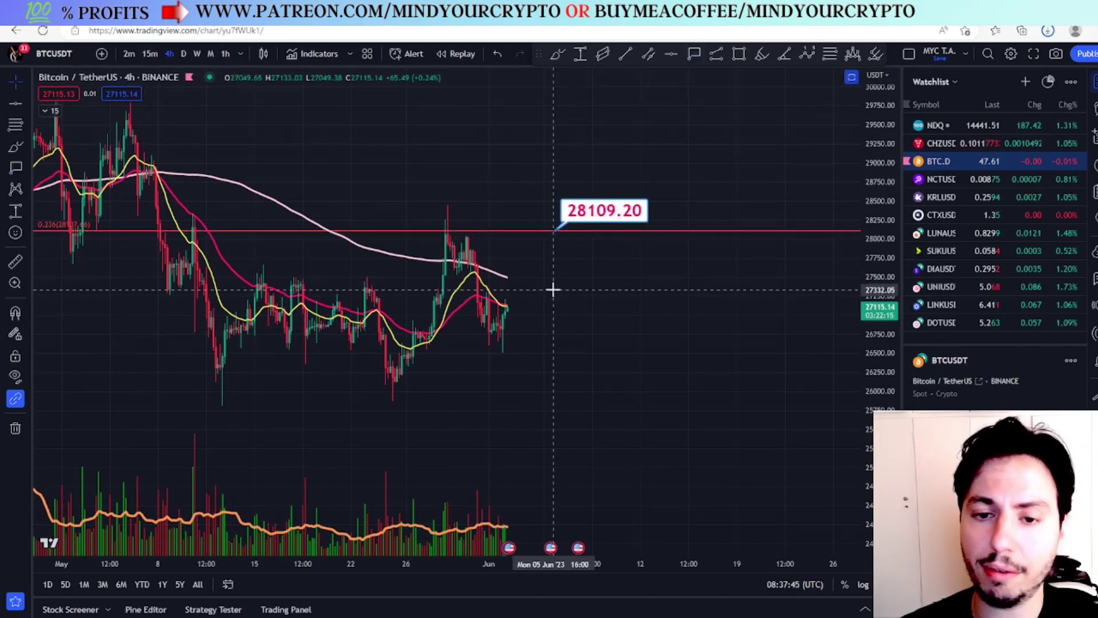
- Examine Bitcoin's 4-hour price action around the 28109.20 level and return to the GRTUSDT chart
scroll(552, 289, down, 3)
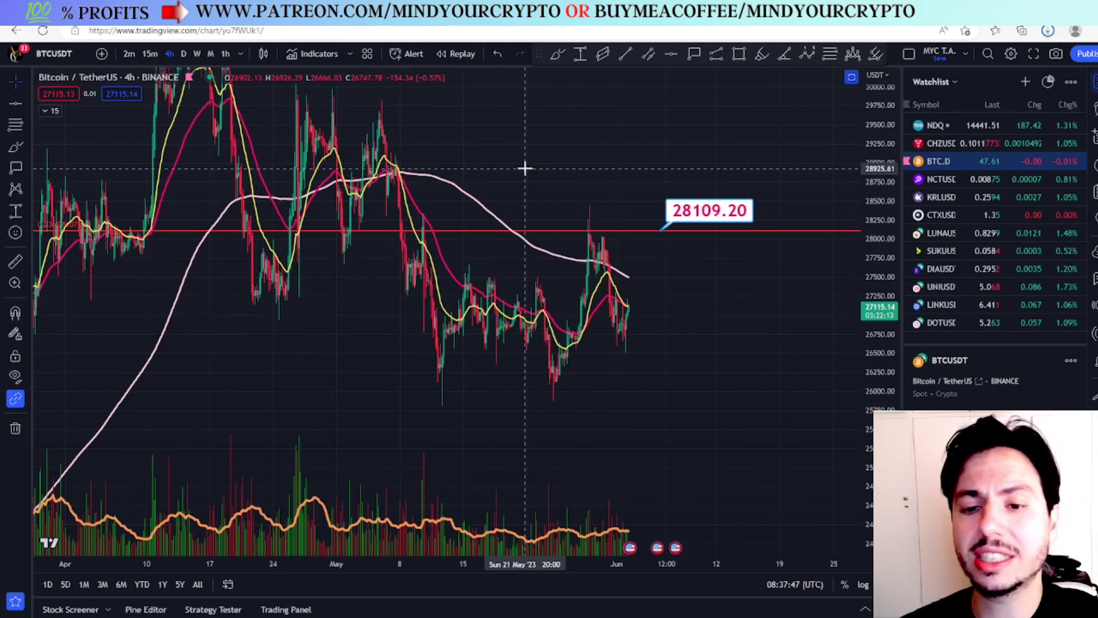
scroll(525, 168, up, 2)
scroll(477, 130, down, 4)
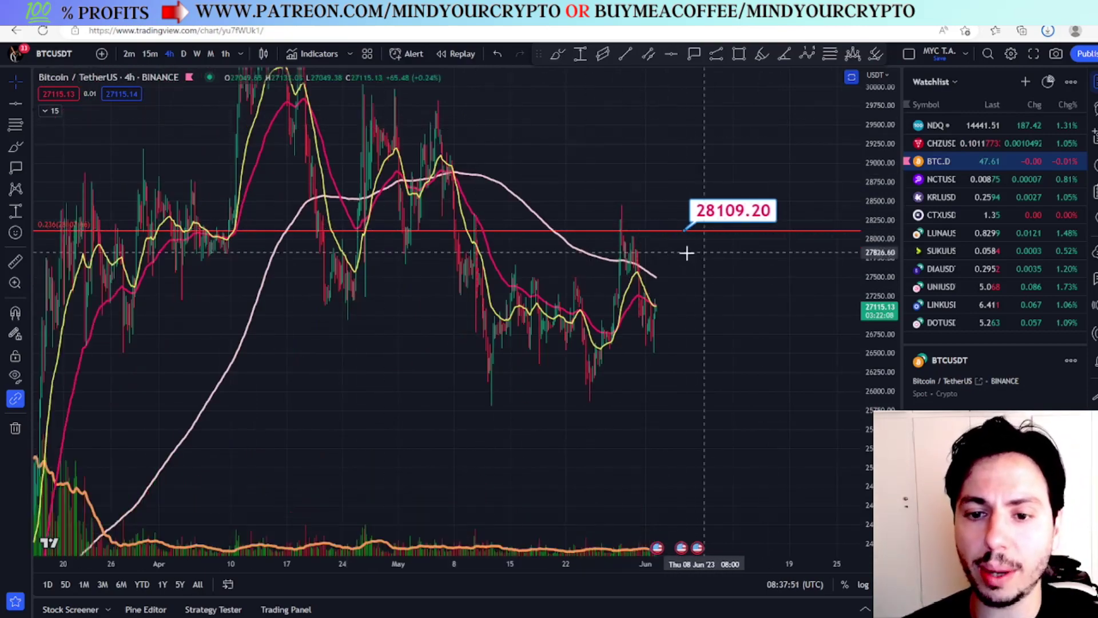
drag(642, 273, 564, 290)
key(ctrl+Tab)
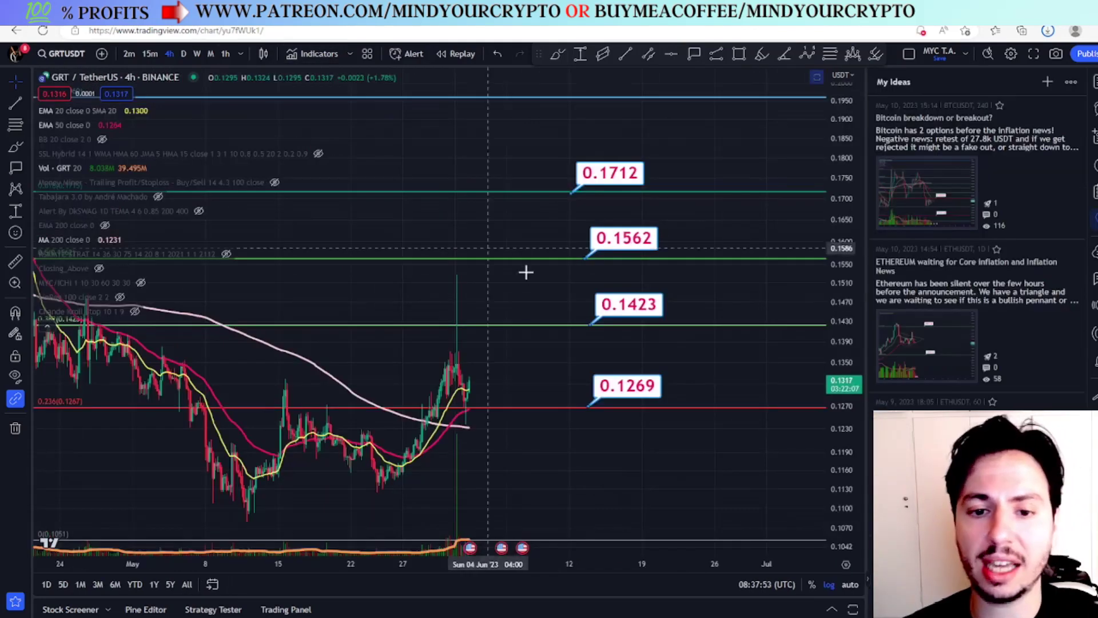